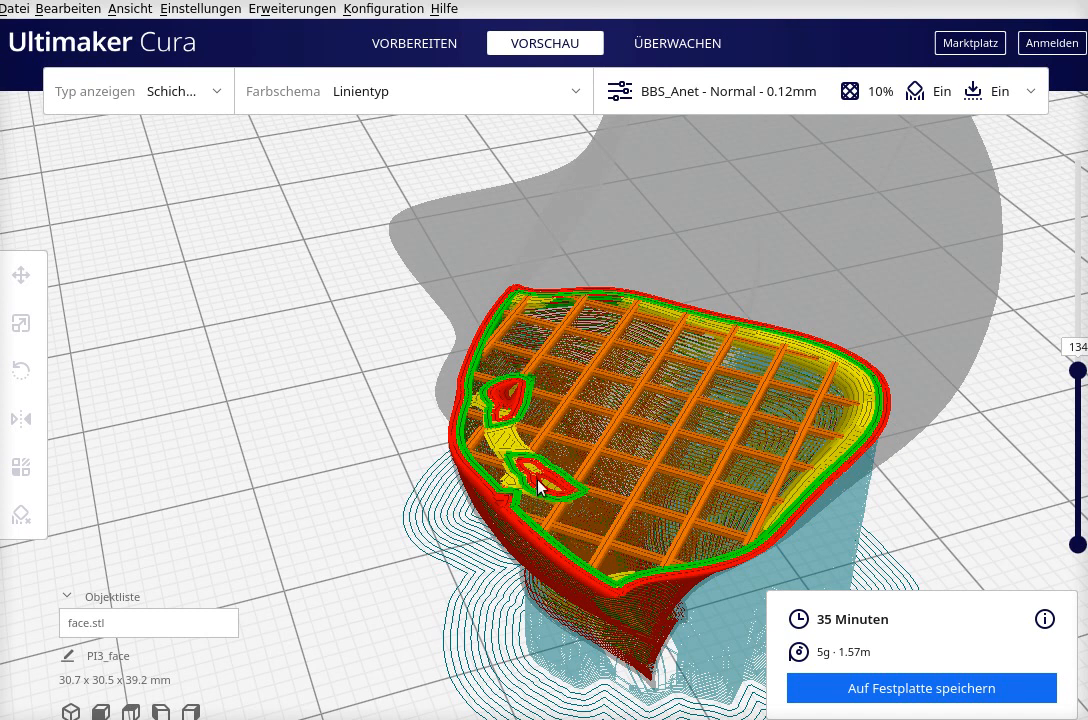
pyautogui.scroll(3, 538, 487)
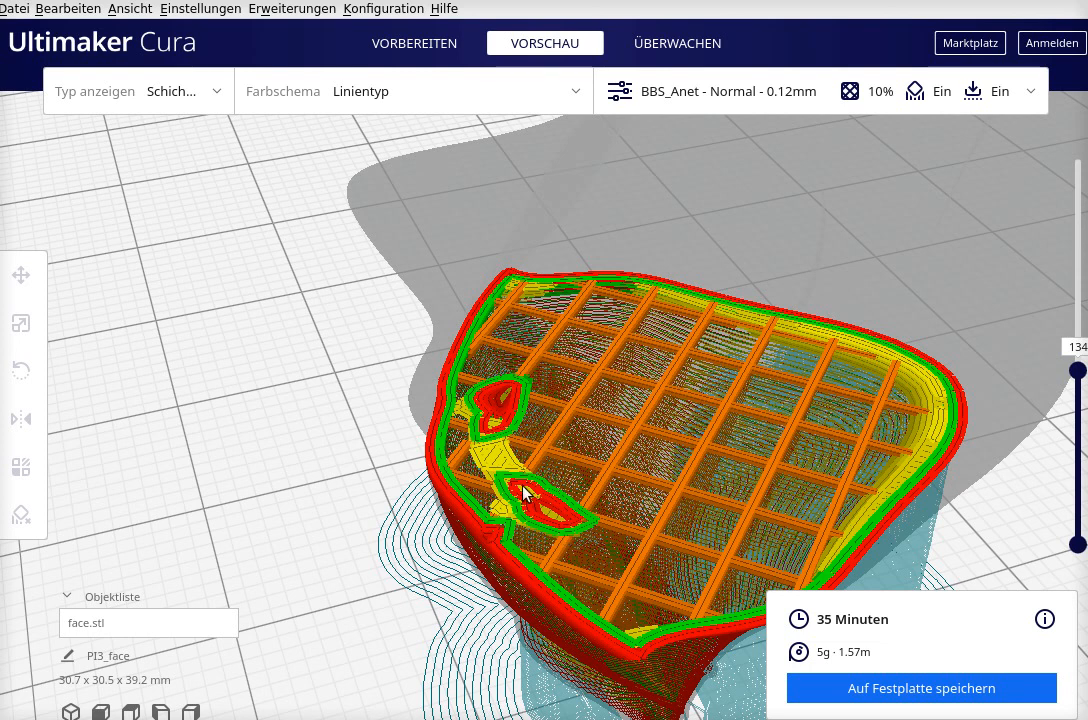
pyautogui.moveTo(441, 482); pyautogui.dragTo(435, 473, button='right')
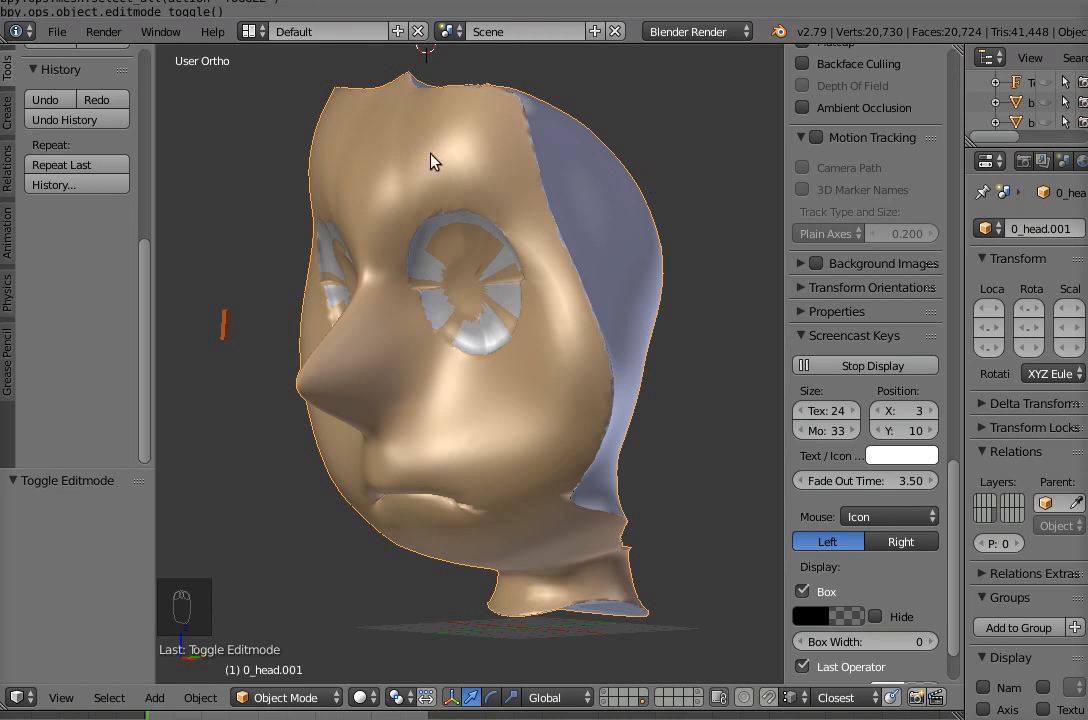
# Put the head mesh into Edit Mode and turn off the limit to visible geometry so hidden vertices can be selected
pyautogui.press('Tab')
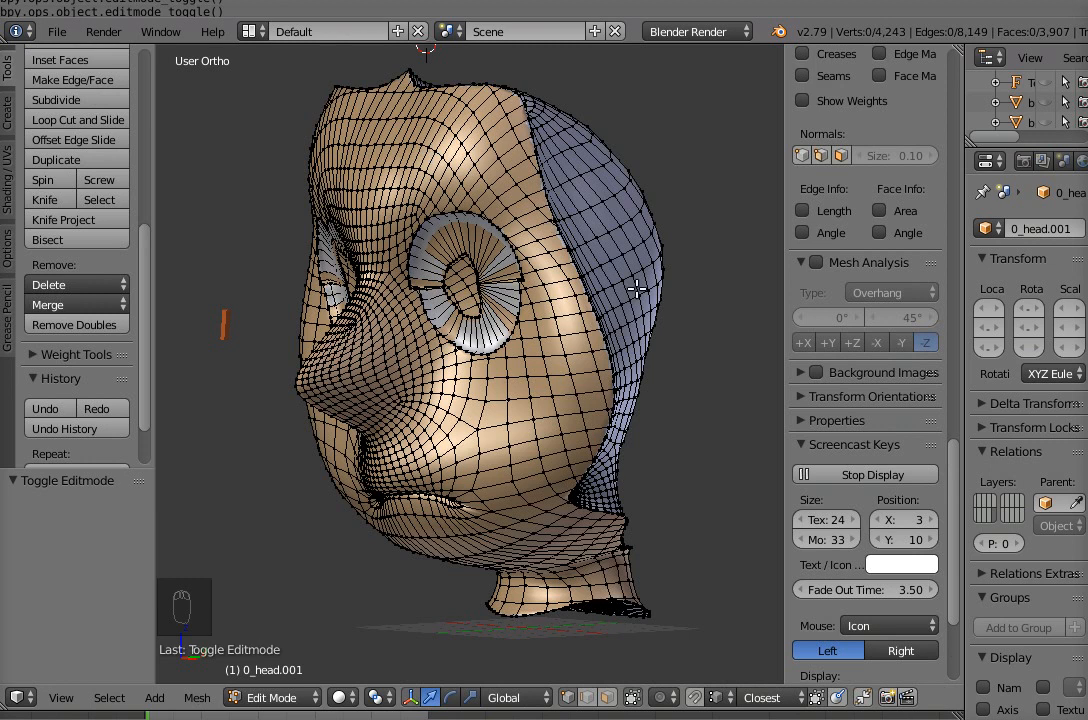
pyautogui.moveTo(542, 245); pyautogui.dragTo(502, 526, button='middle')
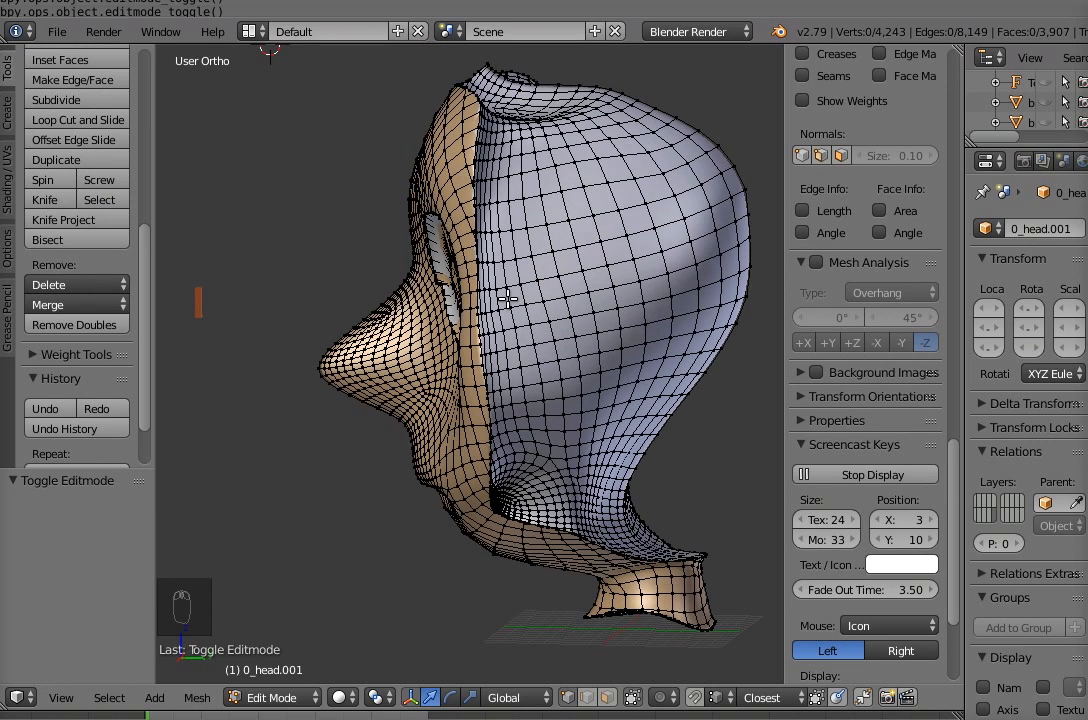
pyautogui.click(636, 703)
pyautogui.moveTo(452, 262); pyautogui.dragTo(533, 311, button='middle')
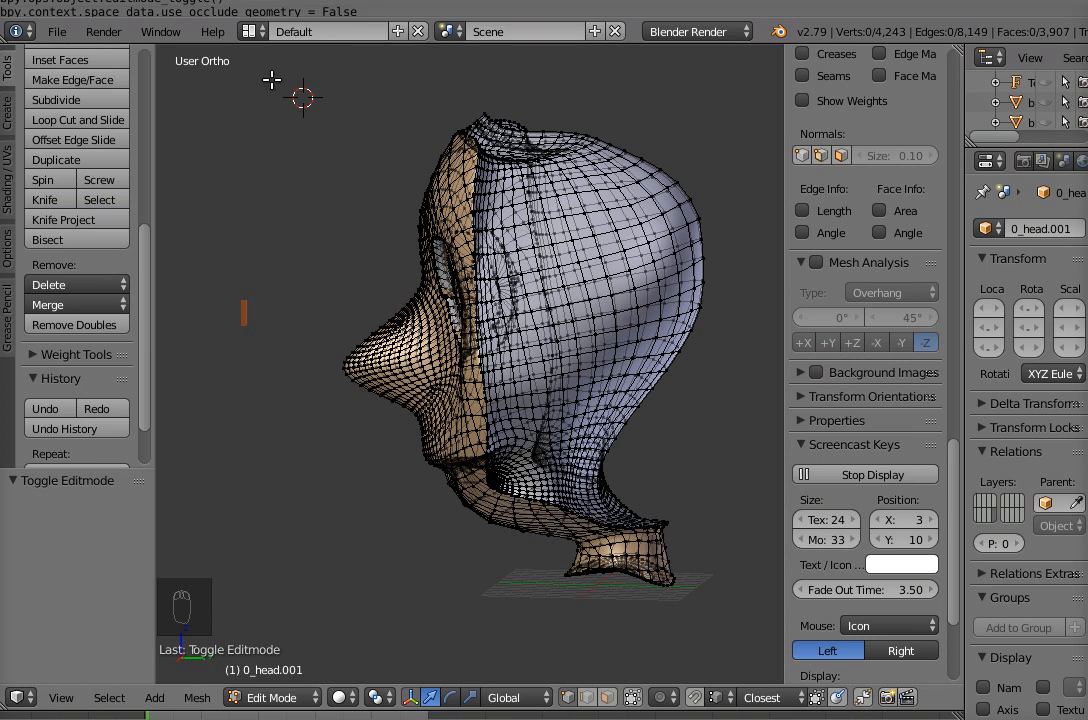
# Border-select the upper part of the head mesh, from the top down to the nose, and hide it
pyautogui.press('b')
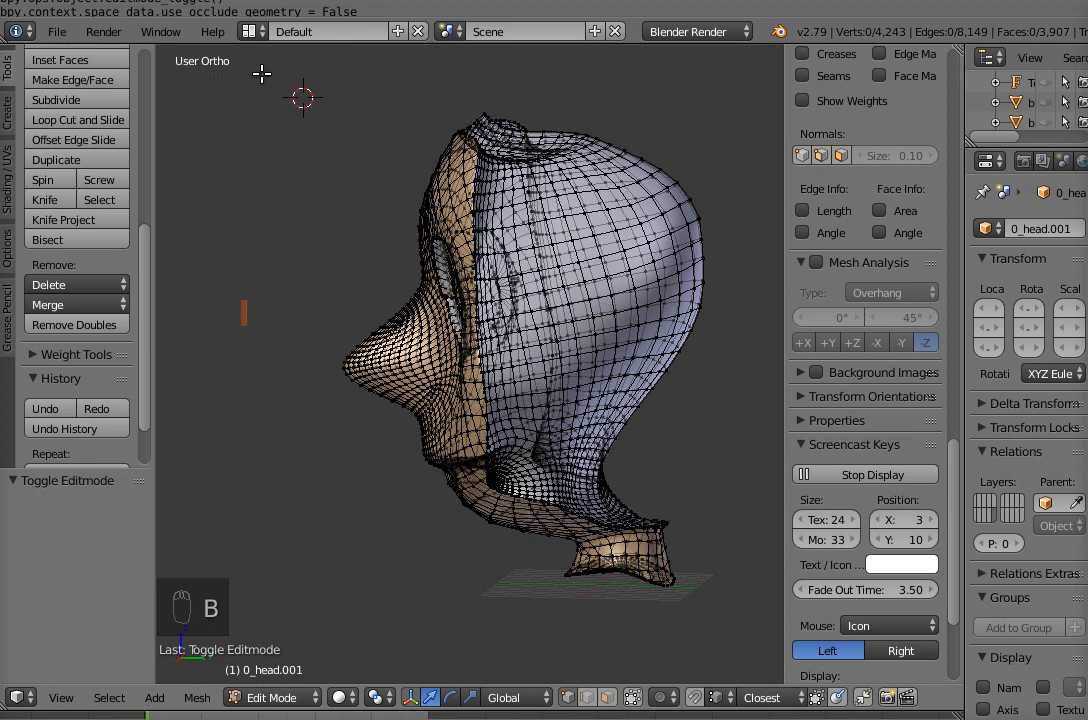
pyautogui.moveTo(262, 73); pyautogui.dragTo(737, 393)
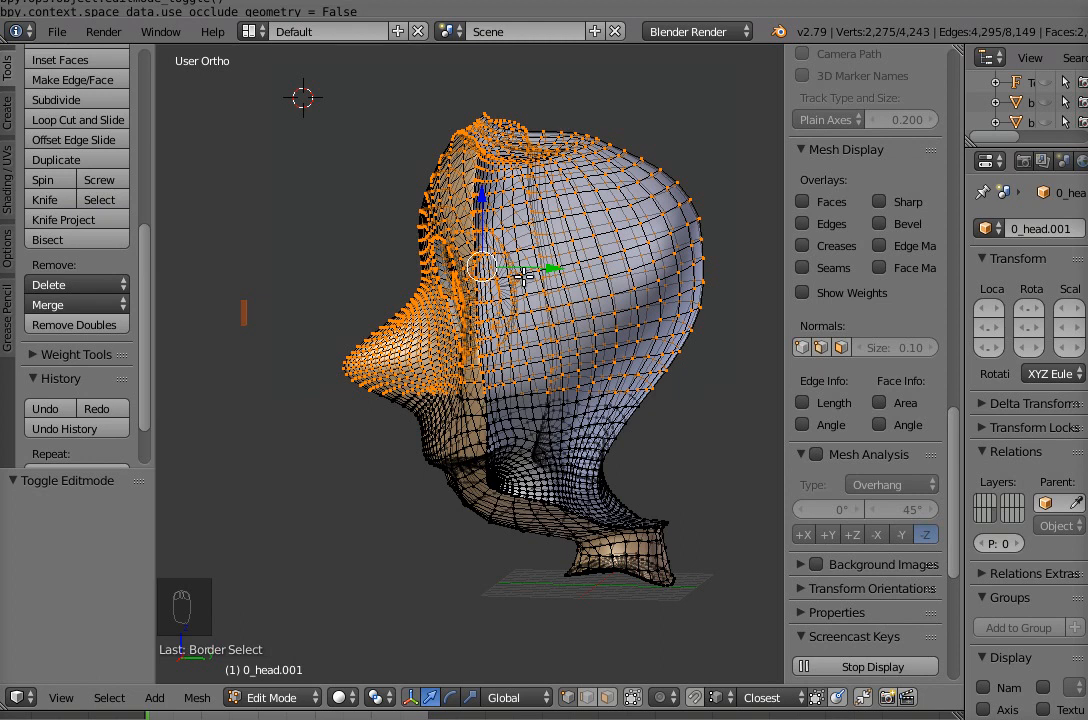
pyautogui.press('h')
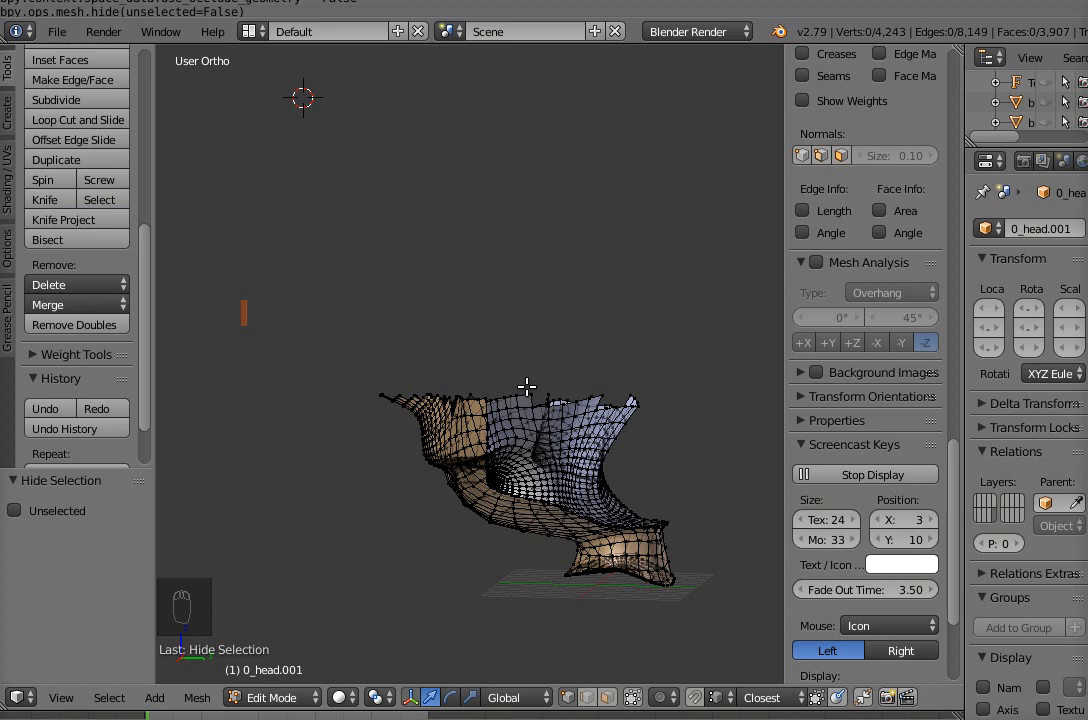
pyautogui.hotkey('alt', 'h')
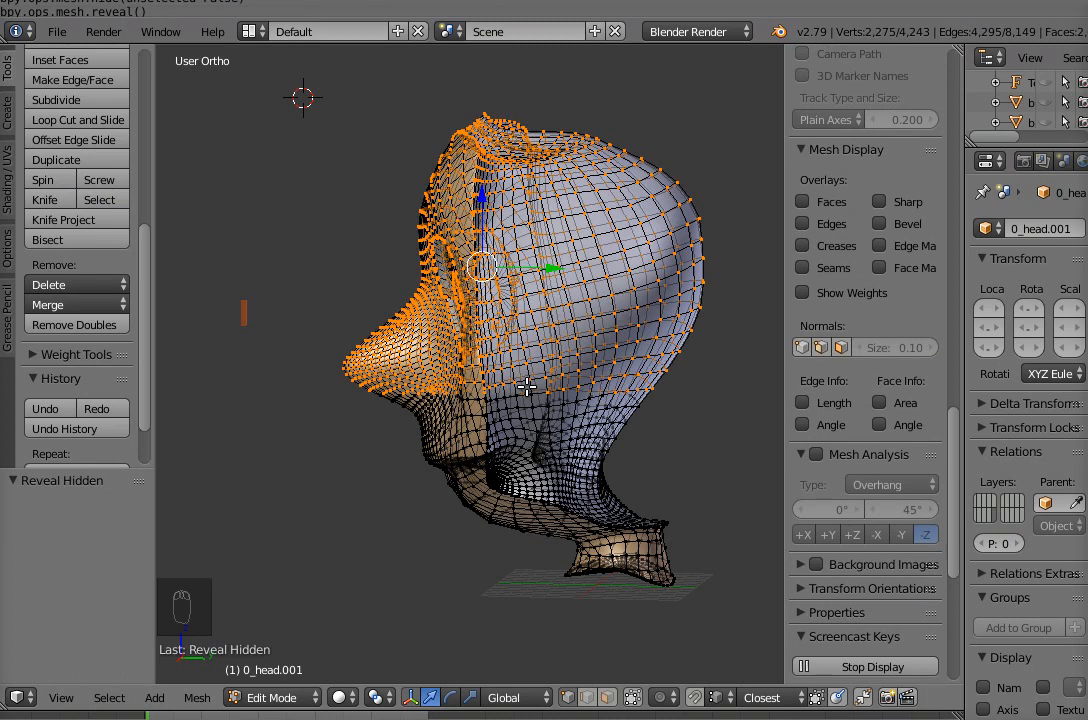
pyautogui.press('h')
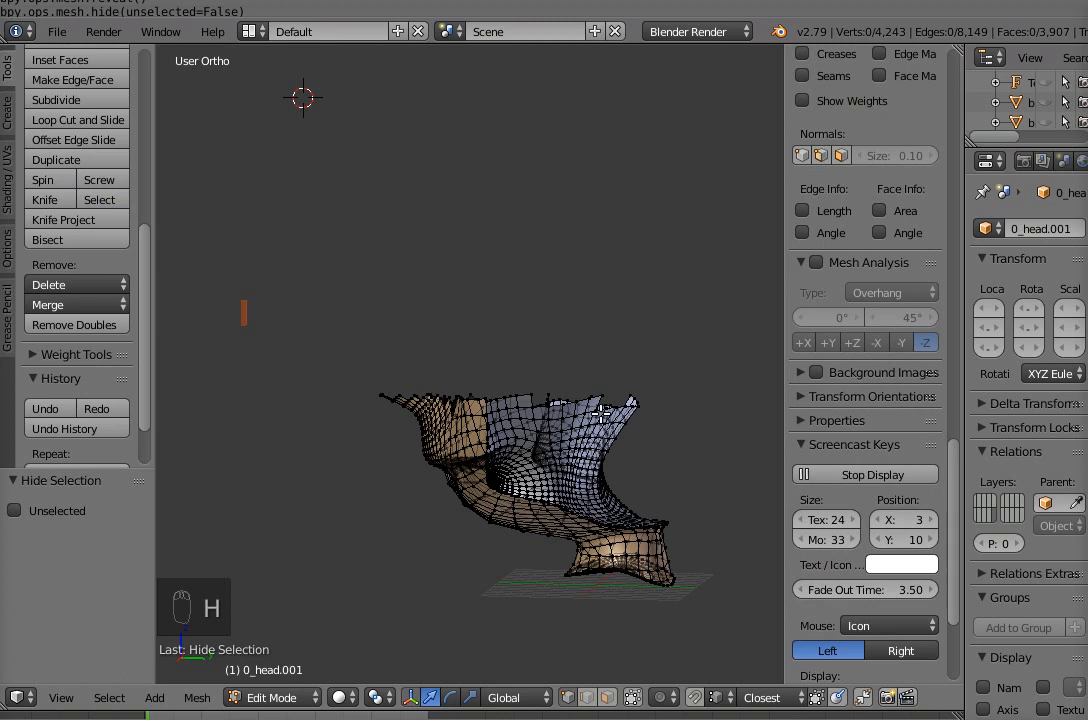
# Examine the mouth cavity from inside the opened head, including its open corner, inner walls and surrounding mesh
pyautogui.moveTo(511, 352); pyautogui.dragTo(498, 600, button='middle')
pyautogui.scroll(6, 529, 554)
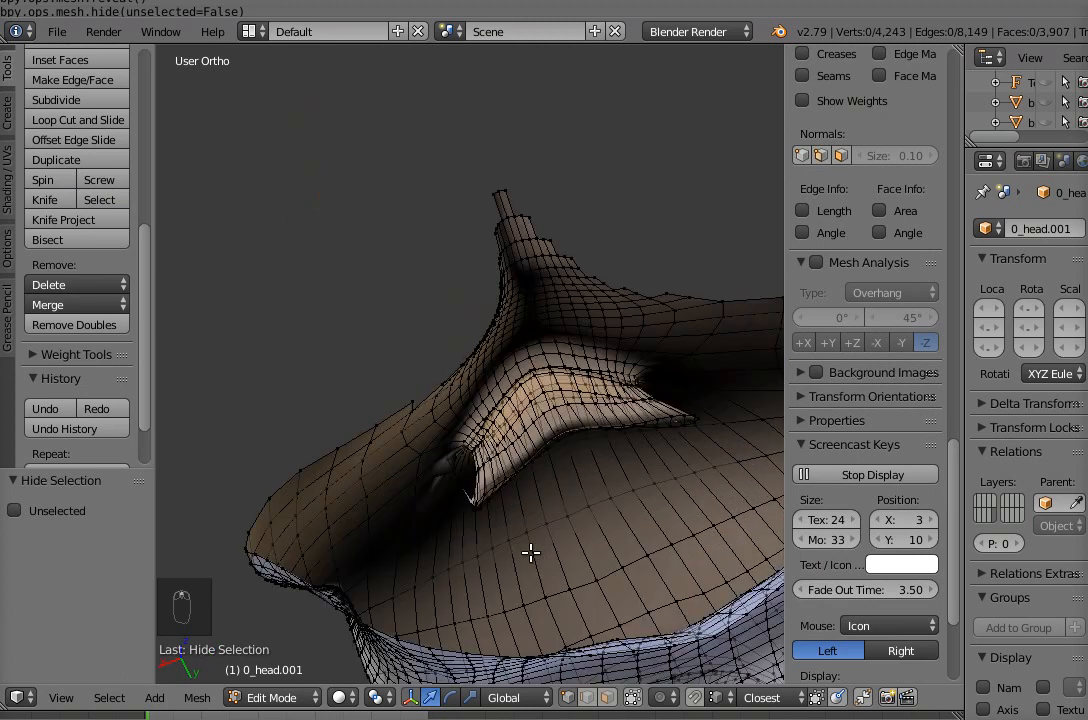
pyautogui.scroll(-5, 530, 552)
pyautogui.moveTo(531, 552); pyautogui.dragTo(517, 494, button='middle')
pyautogui.scroll(5, 493, 477)
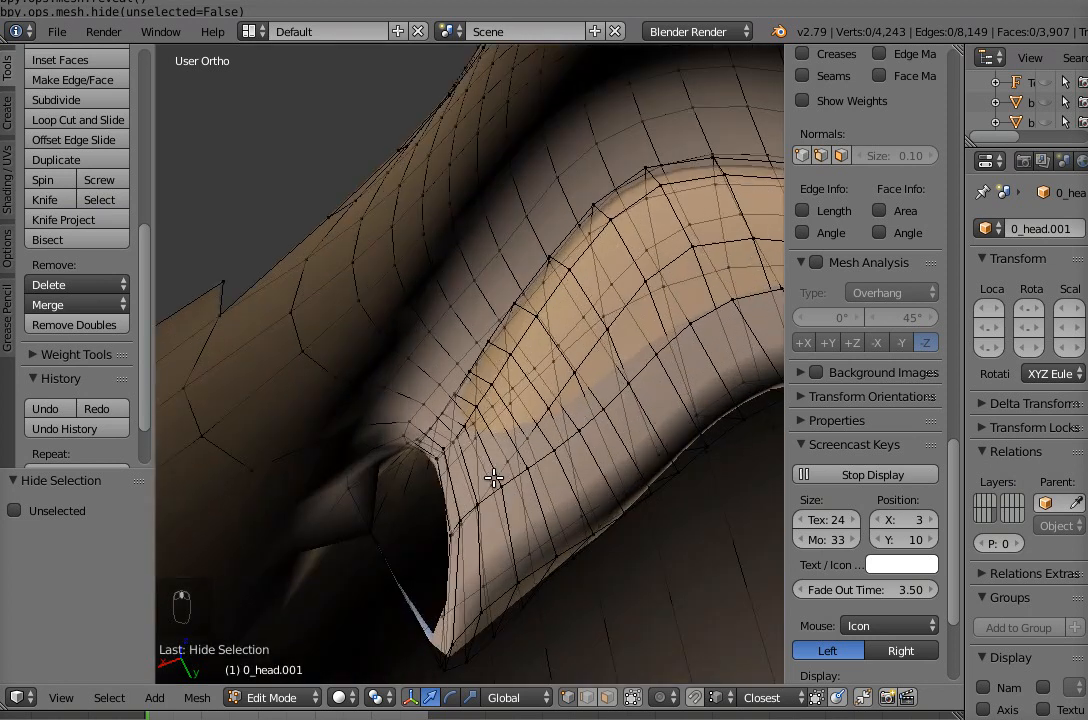
pyautogui.scroll(-5, 494, 479)
pyautogui.moveTo(539, 478); pyautogui.dragTo(546, 353, button='middle')
pyautogui.scroll(5, 472, 552)
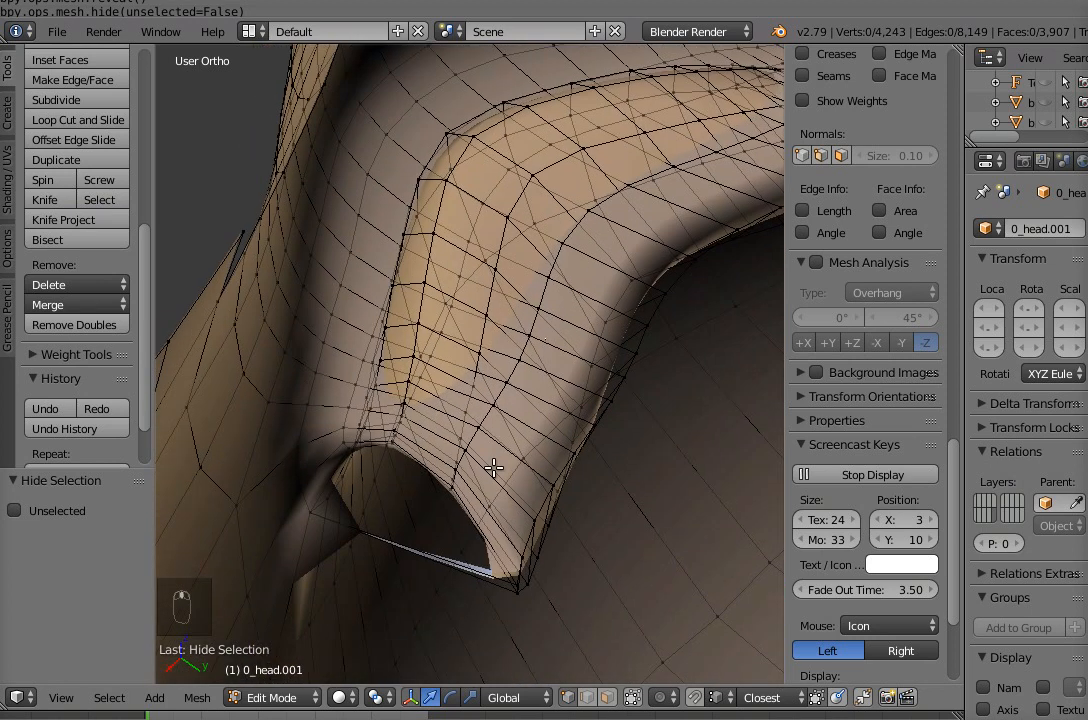
pyautogui.keyDown('shift'); pyautogui.moveTo(411, 583); pyautogui.dragTo(437, 425, button='middle'); pyautogui.keyUp('shift')
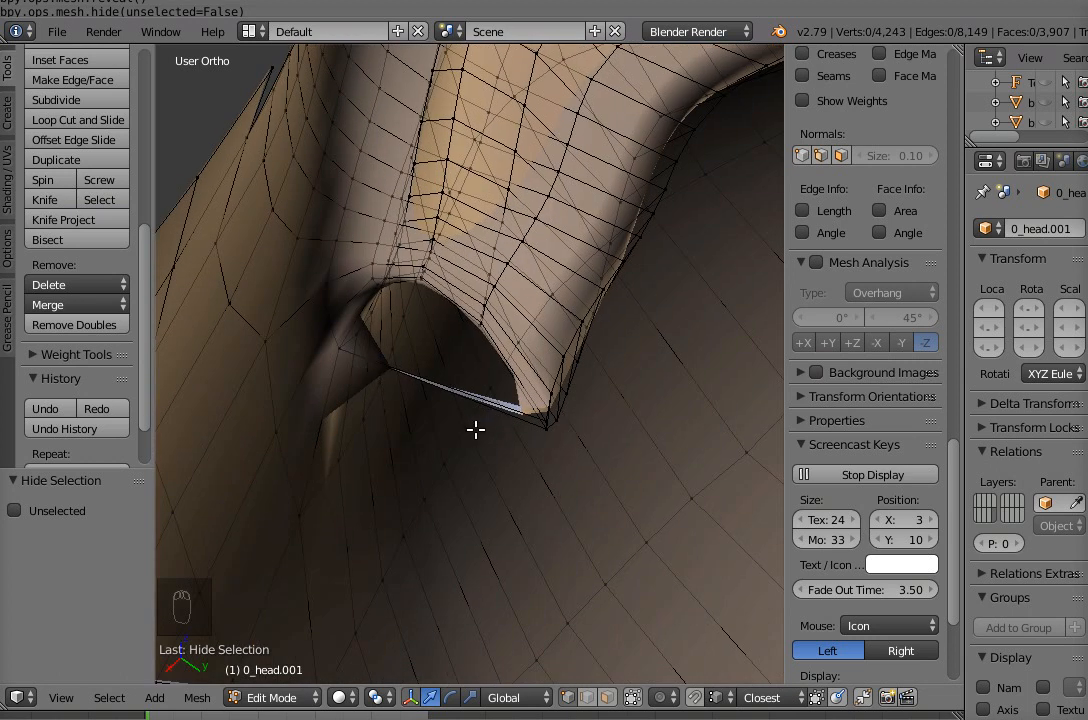
pyautogui.scroll(-3, 415, 432)
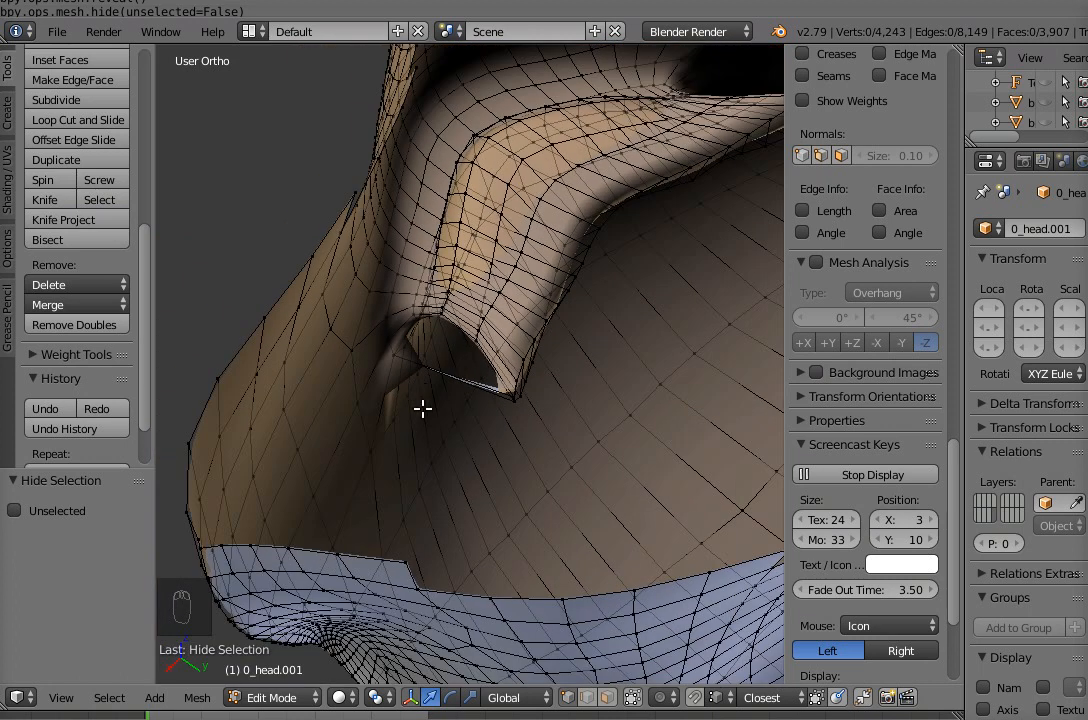
pyautogui.moveTo(423, 406); pyautogui.dragTo(419, 320, button='middle')
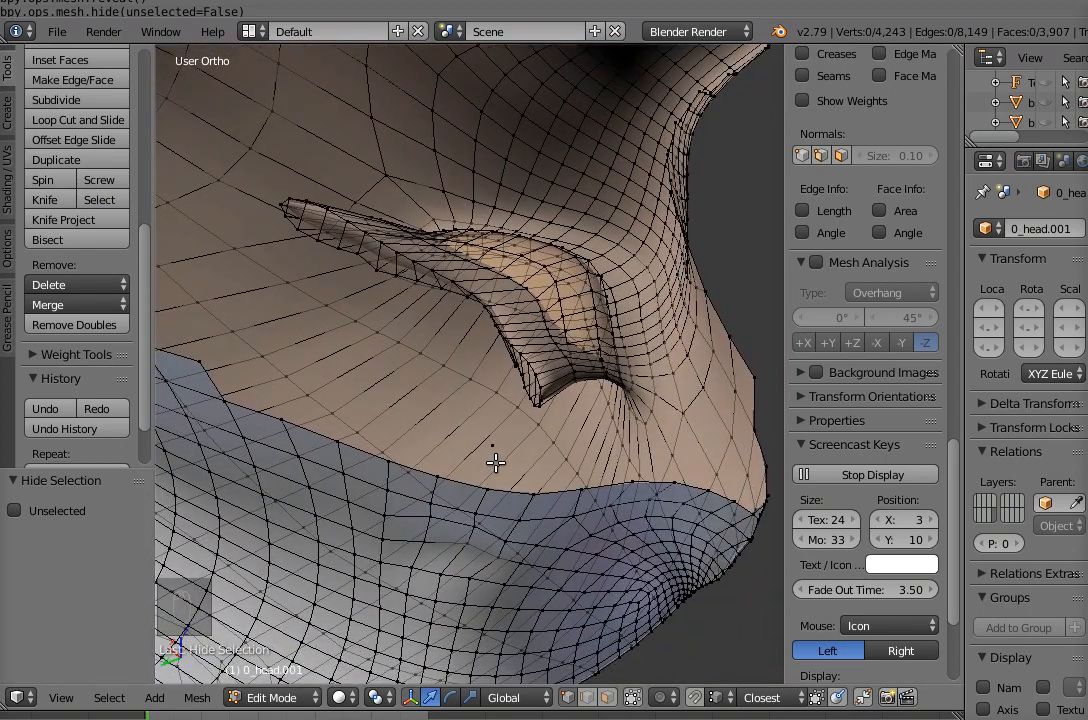
pyautogui.moveTo(499, 465); pyautogui.dragTo(460, 461, button='middle')
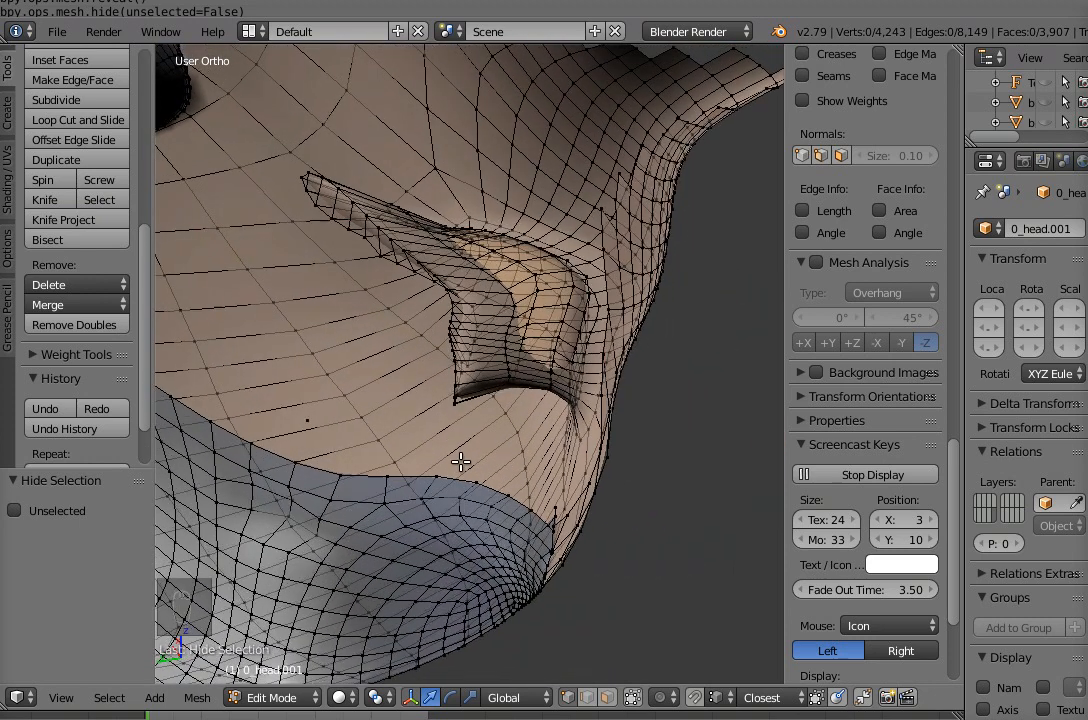
pyautogui.scroll(2, 366, 529)
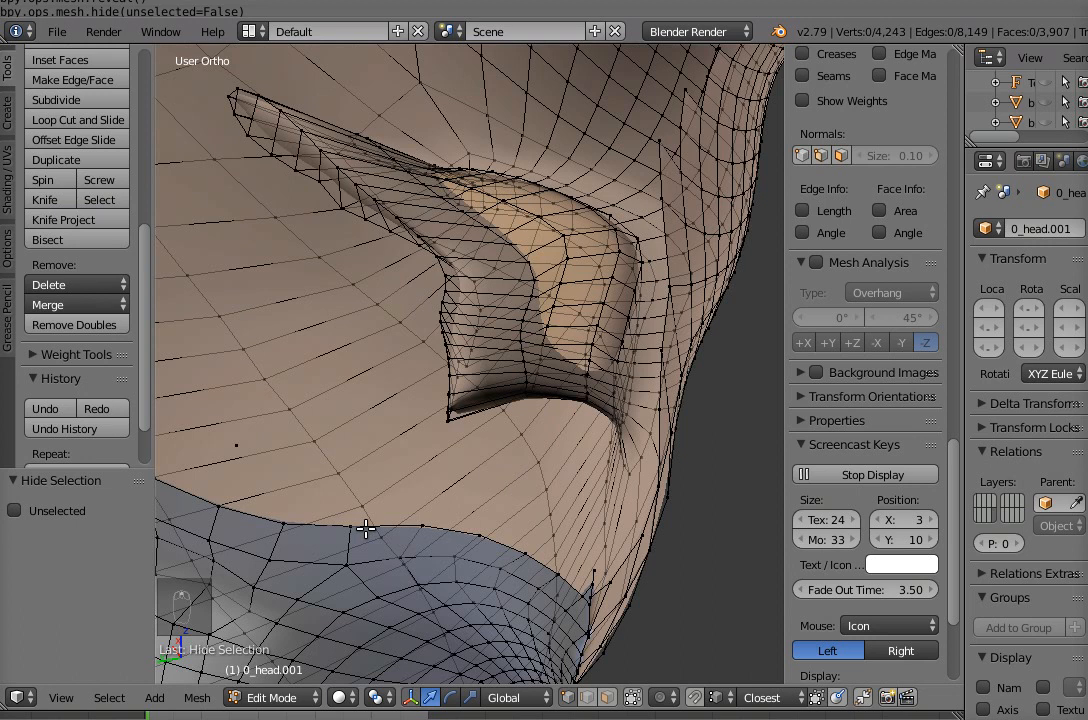
pyautogui.keyDown('shift'); pyautogui.moveTo(366, 529); pyautogui.dragTo(445, 473, button='middle'); pyautogui.keyUp('shift')
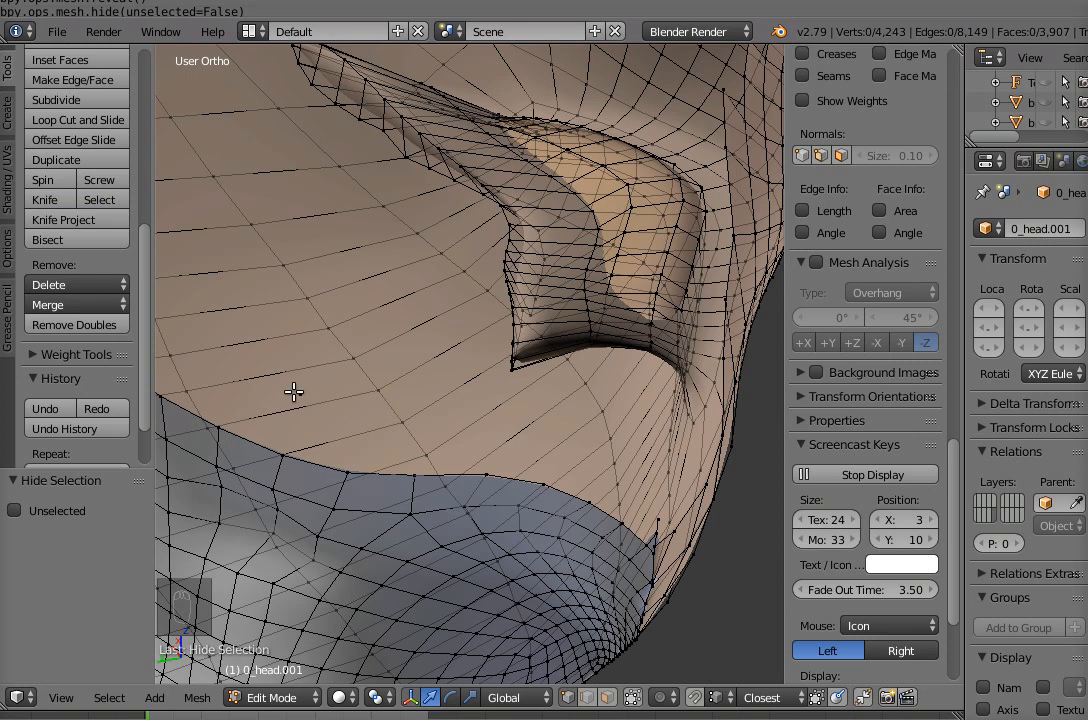
pyautogui.moveTo(393, 457); pyautogui.dragTo(479, 464, button='middle')
pyautogui.scroll(-2, 431, 469)
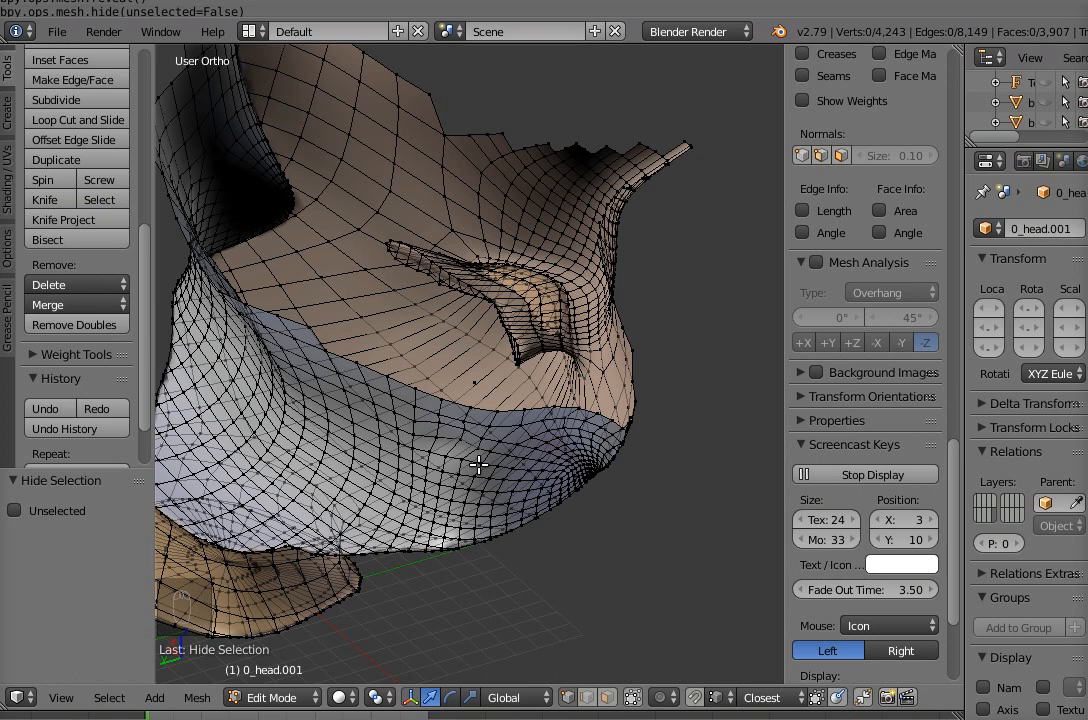
# Reveal the hidden geometry, select the entire head mesh and remove its doubled vertices
pyautogui.hotkey('alt', 'h')
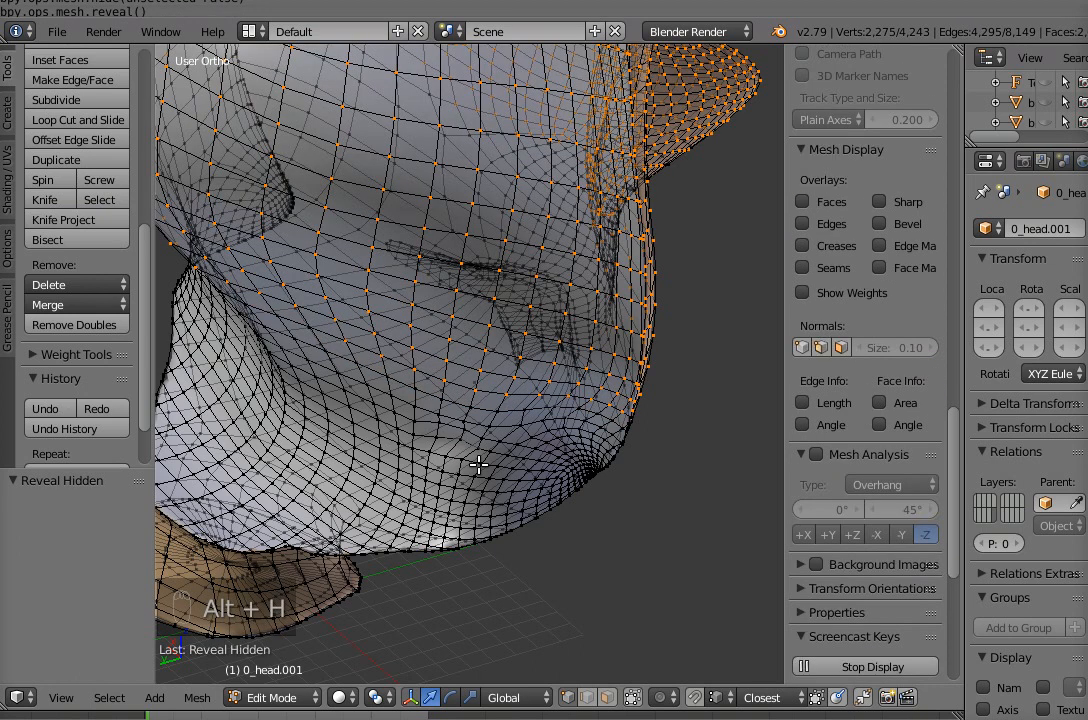
pyautogui.press('a')
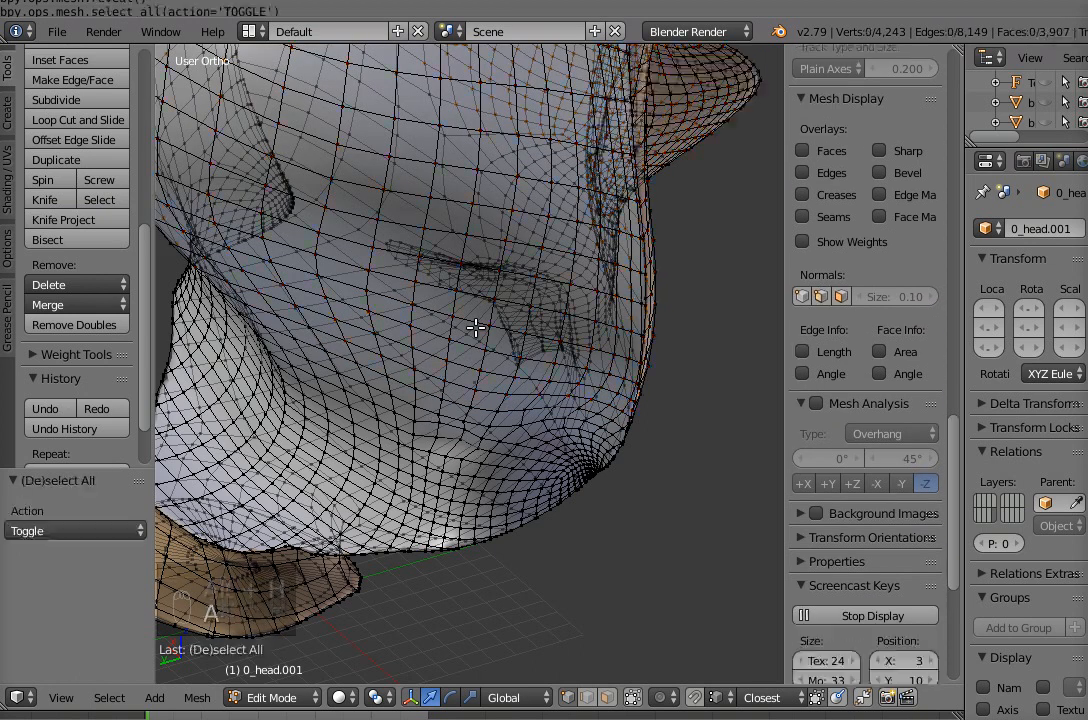
pyautogui.press('a')
pyautogui.moveTo(460, 348); pyautogui.dragTo(692, 449, button='middle')
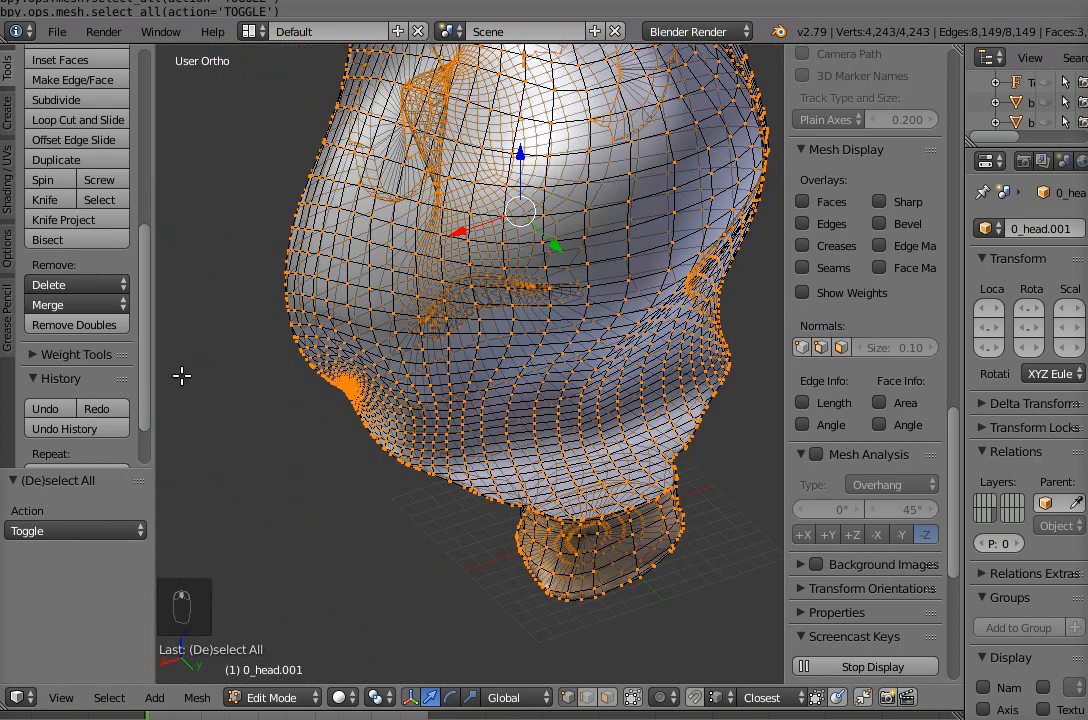
pyautogui.click(100, 324)
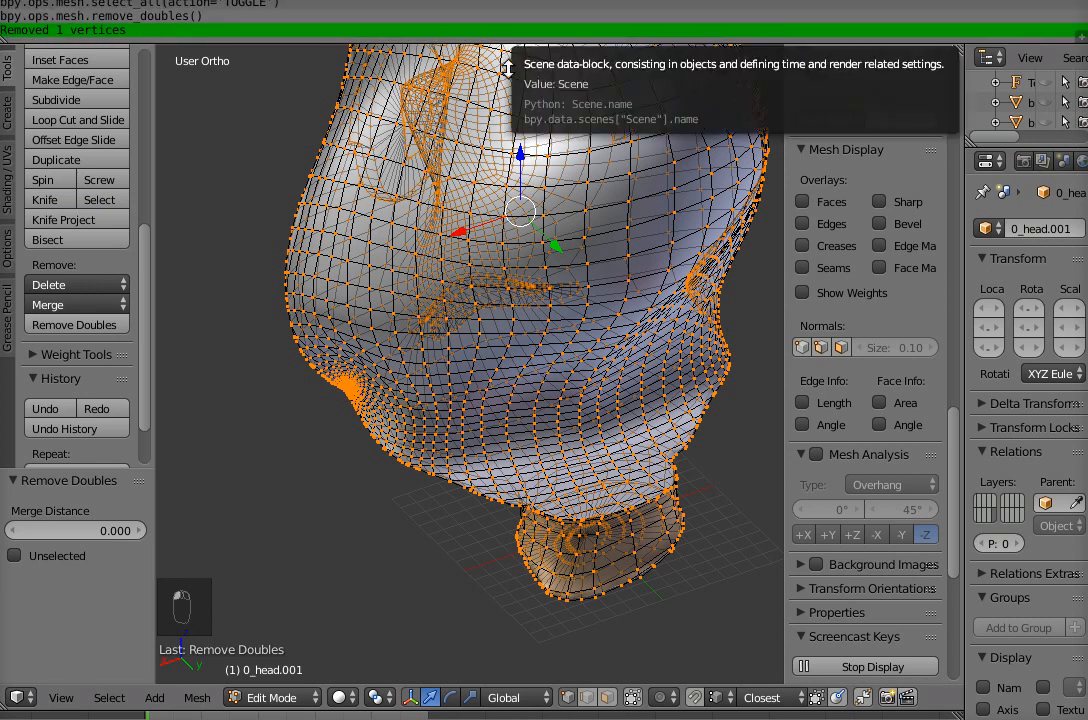
pyautogui.moveTo(508, 16); pyautogui.dragTo(505, 39)
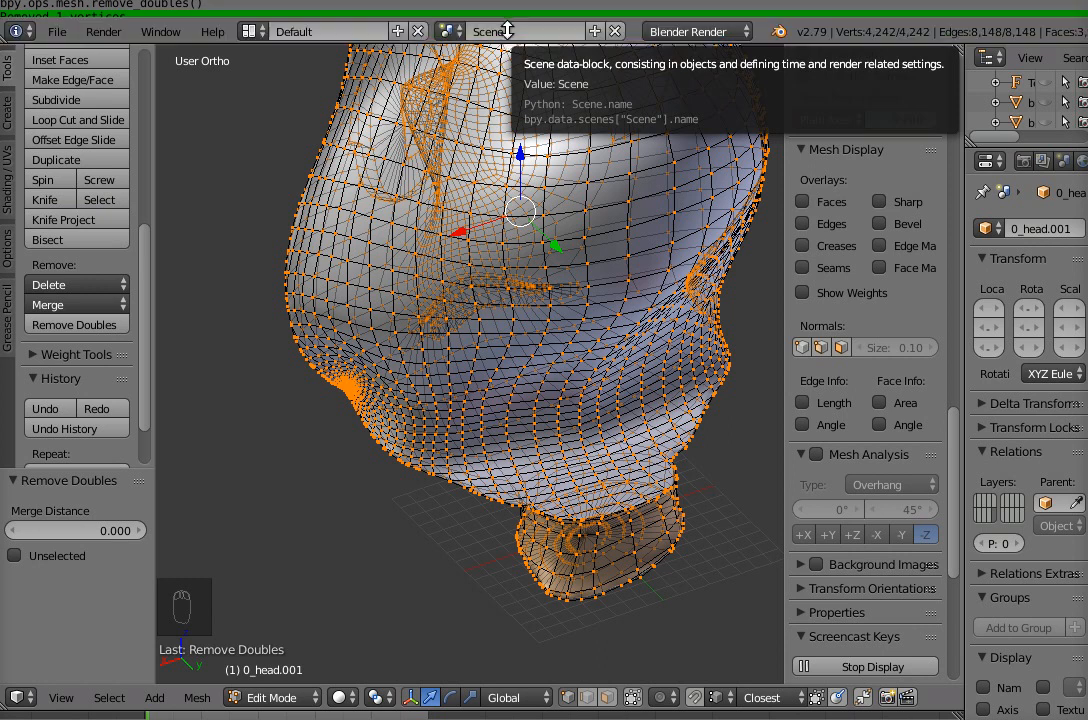
pyautogui.scroll(-1, 476, 8)
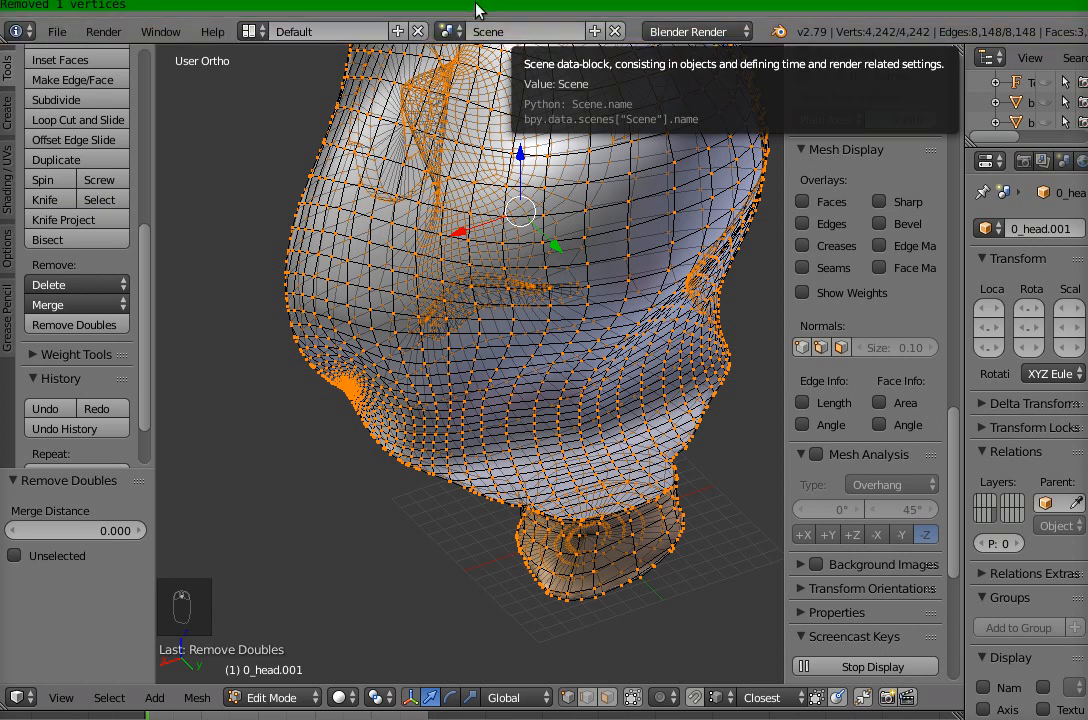
# Deselect all vertices of the head and return to Object Mode
pyautogui.scroll(-5, 520, 256)
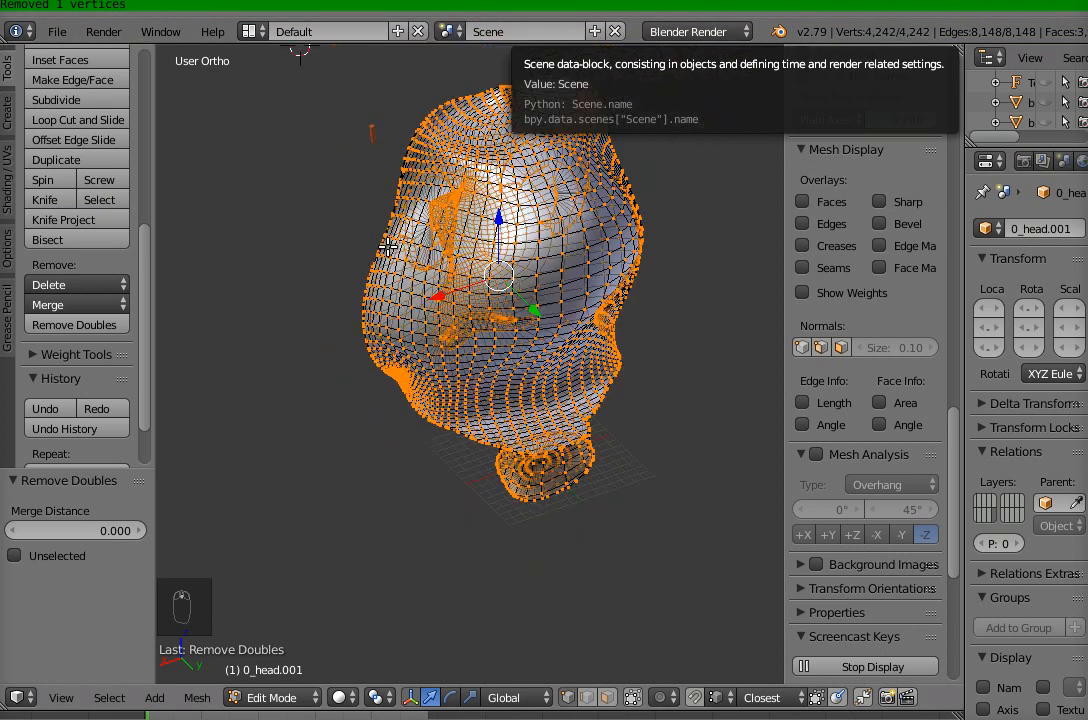
pyautogui.moveTo(520, 256); pyautogui.dragTo(464, 402, button='middle')
pyautogui.scroll(4, 545, 260)
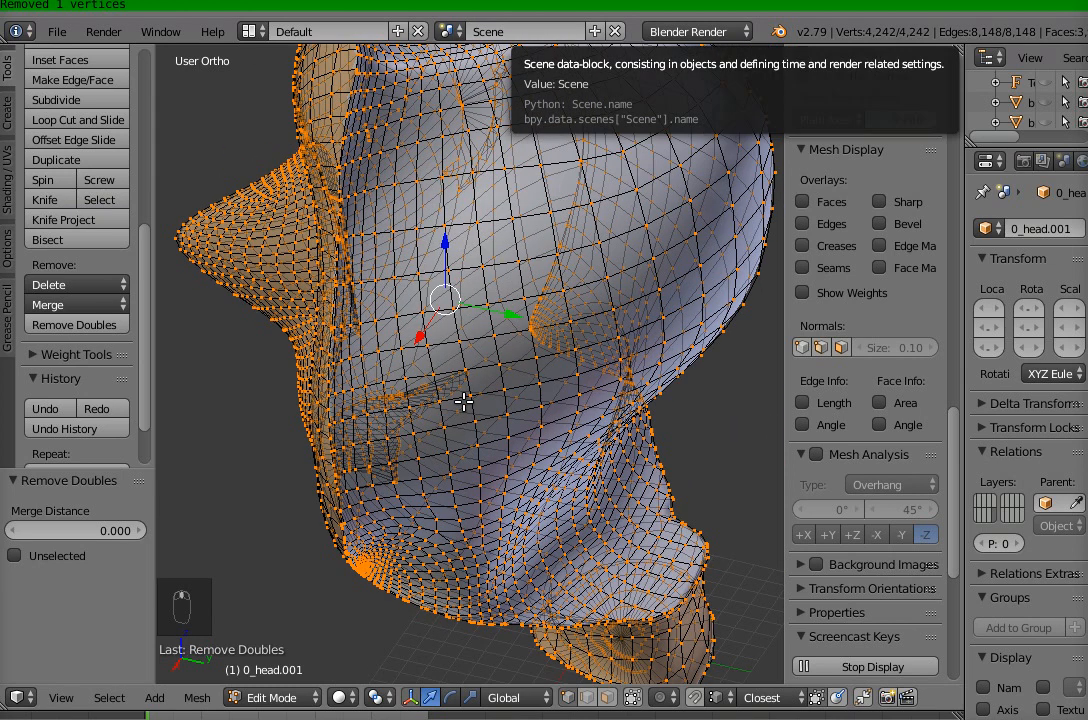
pyautogui.scroll(-3, 464, 402)
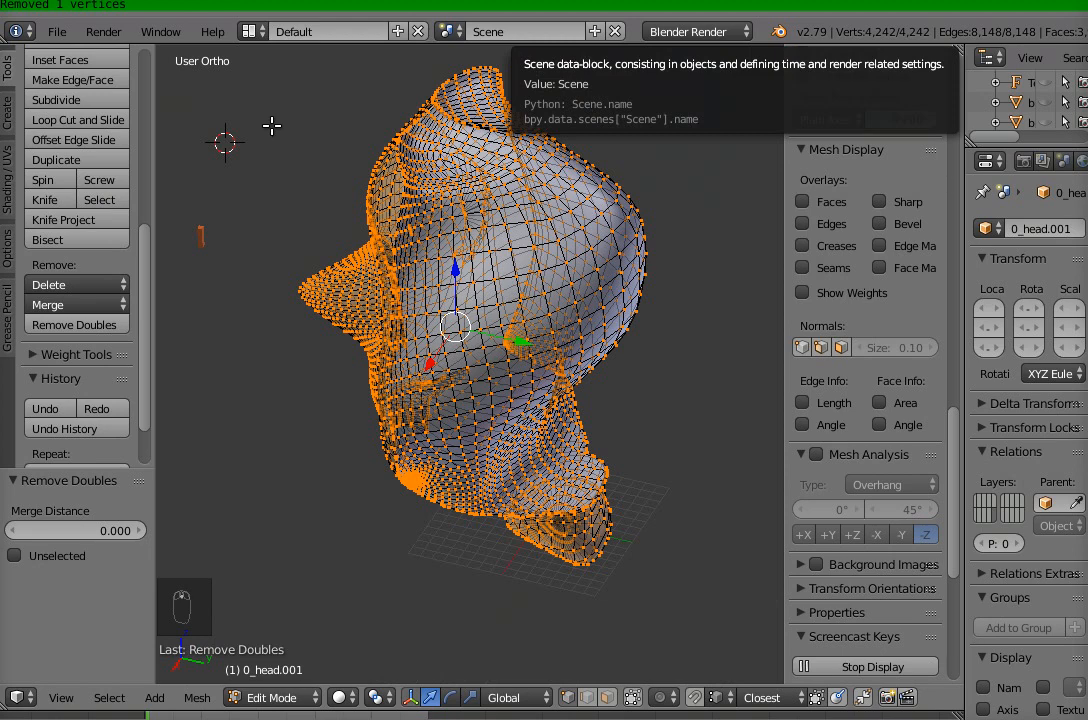
pyautogui.moveTo(380, 242); pyautogui.dragTo(538, 322, button='middle')
pyautogui.scroll(2, 459, 234)
pyautogui.press('a')
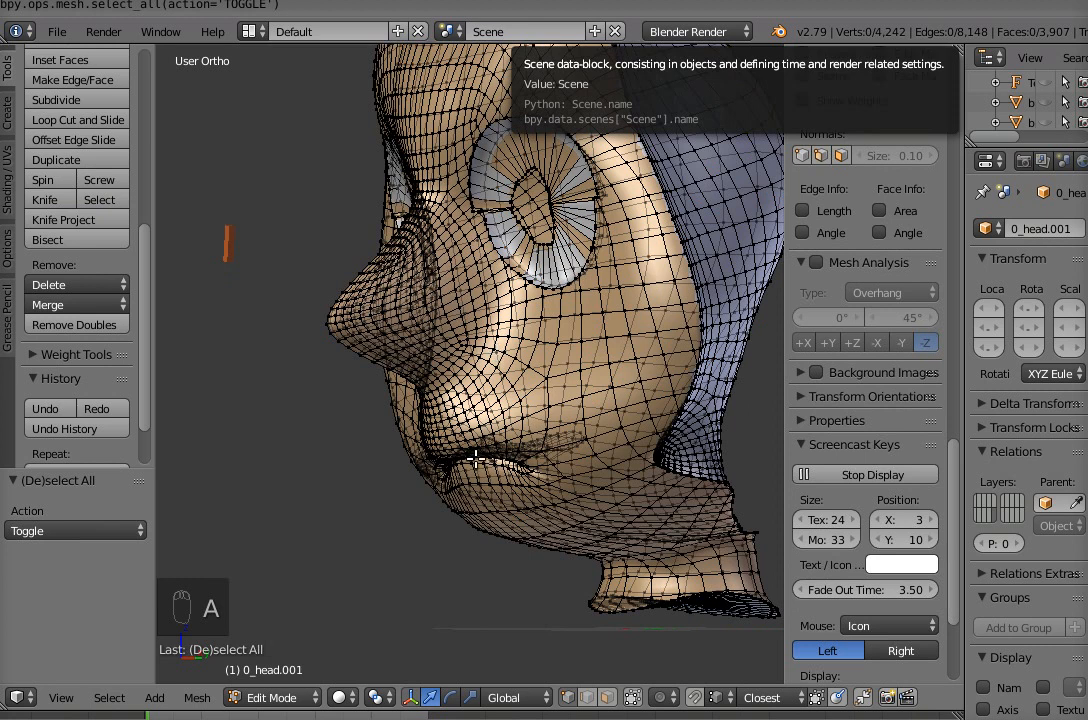
pyautogui.press('Tab')
# Select the small bar in front of the face and check its scale and dimensions
pyautogui.rightClick(228, 252)
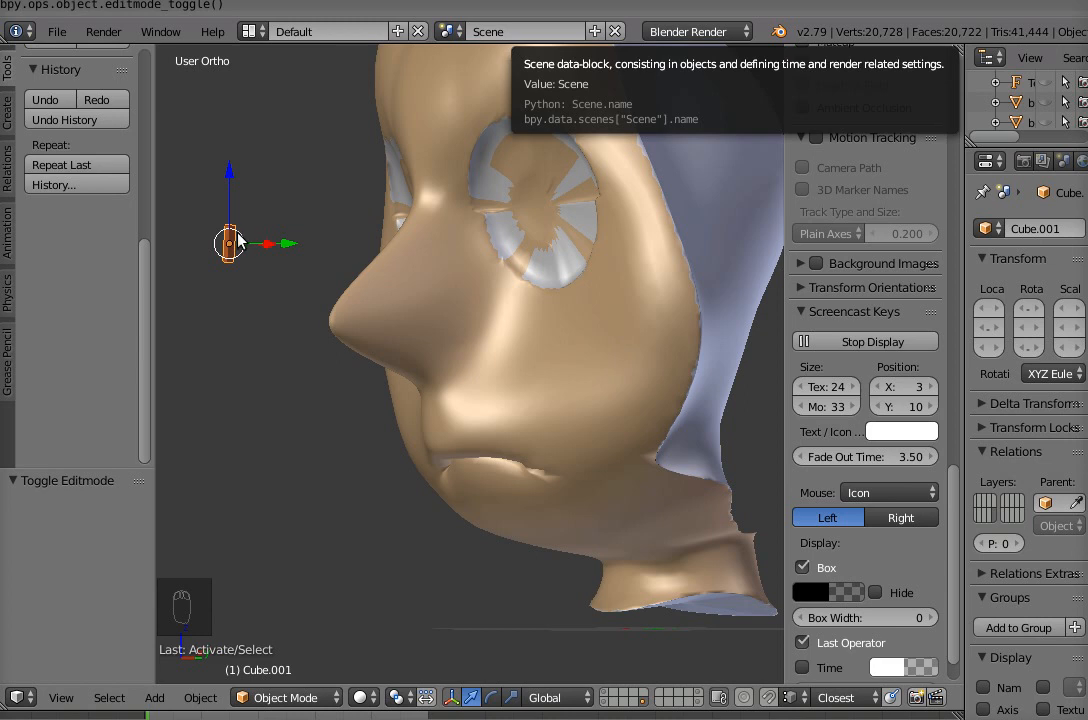
pyautogui.scroll(-5, 1020, 514)
pyautogui.scroll(5, 1022, 508)
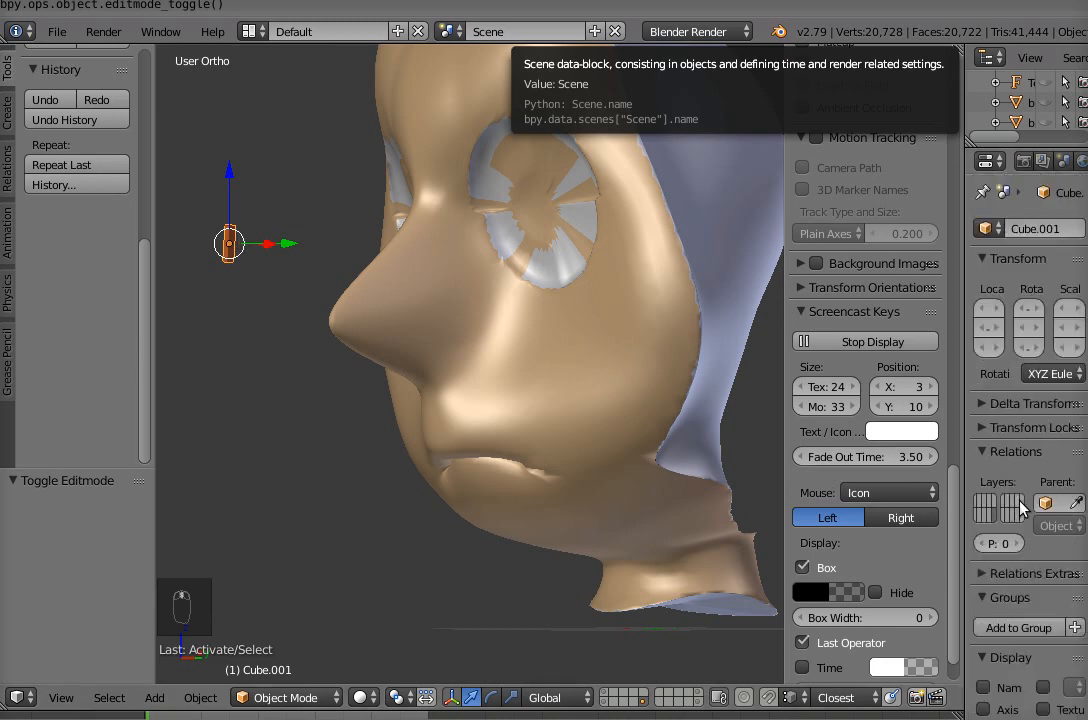
pyautogui.scroll(10, 795, 338)
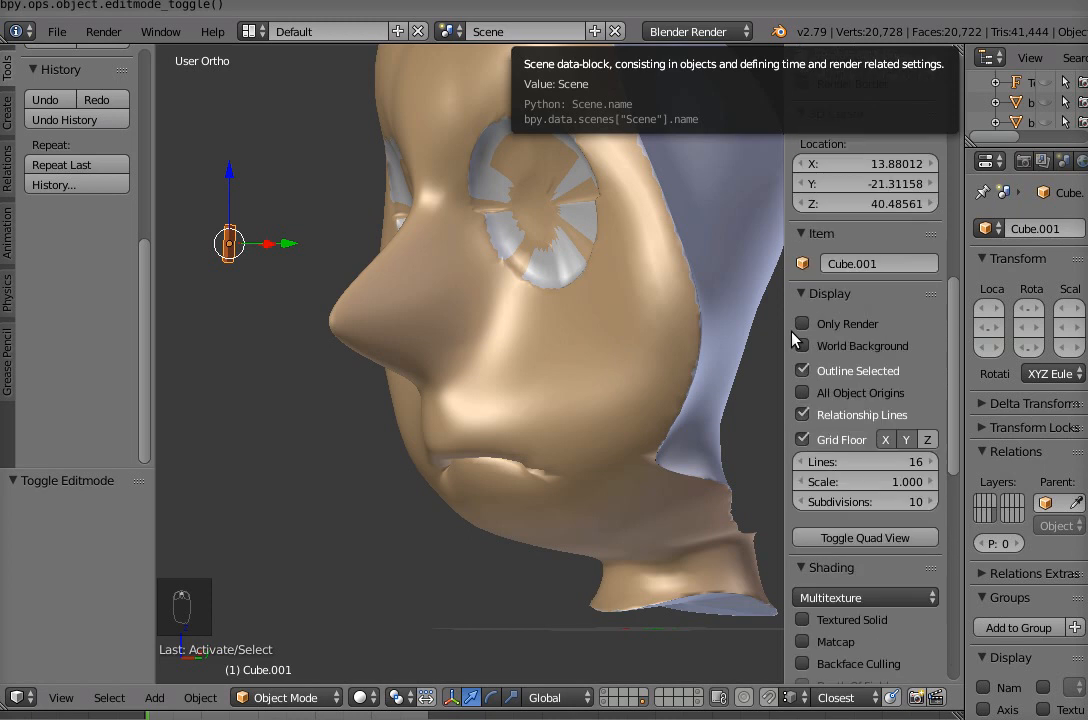
pyautogui.scroll(10, 795, 338)
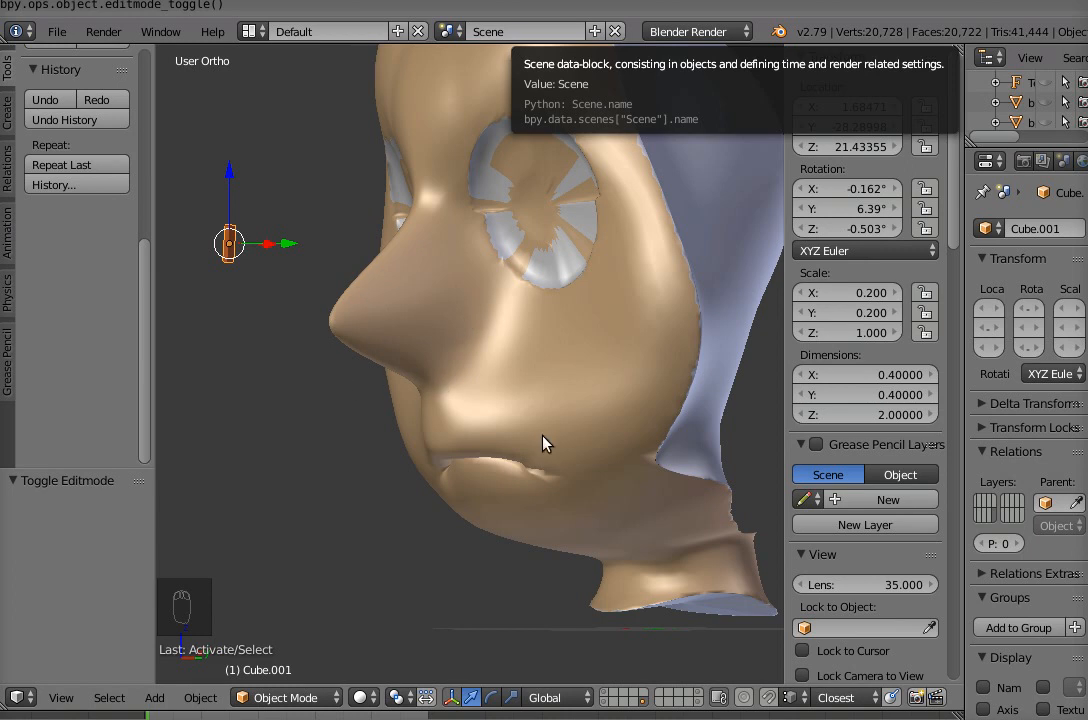
pyautogui.scroll(2, 544, 436)
pyautogui.scroll(-2, 544, 436)
pyautogui.moveTo(544, 436); pyautogui.dragTo(575, 438, button='middle')
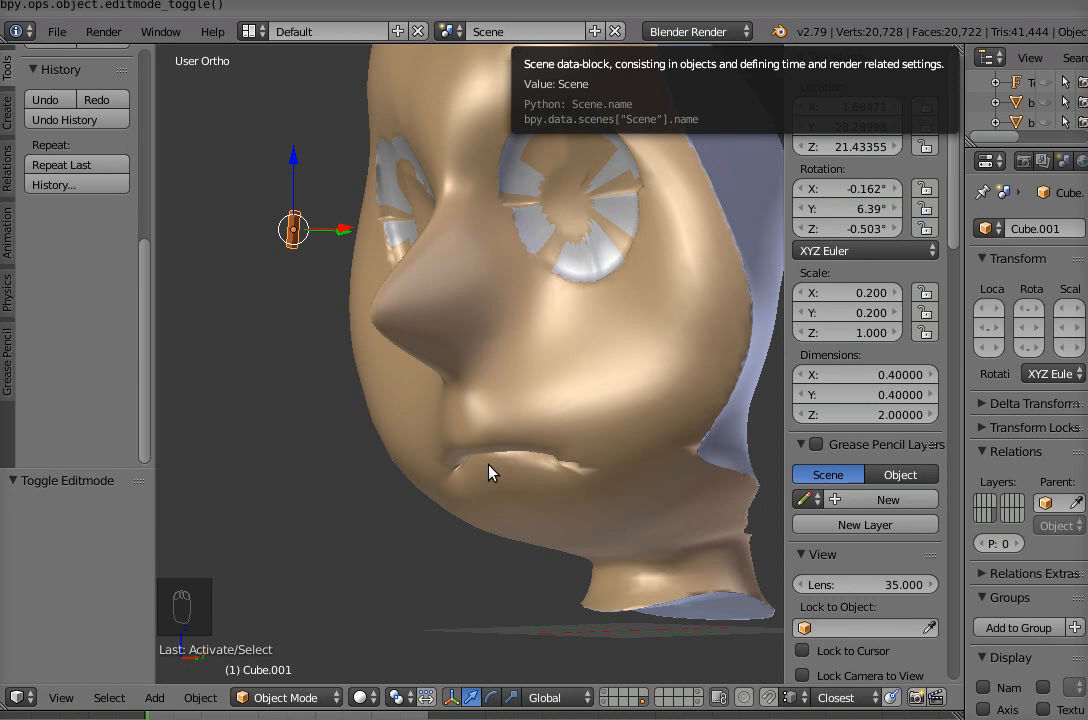
# Examine the head's mouth and, in Ultimaker Cura, preview the sliced face model down to layer 97 and back up to layer 132
pyautogui.moveTo(470, 342); pyautogui.dragTo(539, 406, button='middle')
pyautogui.moveTo(545, 475); pyautogui.dragTo(494, 466, button='middle')
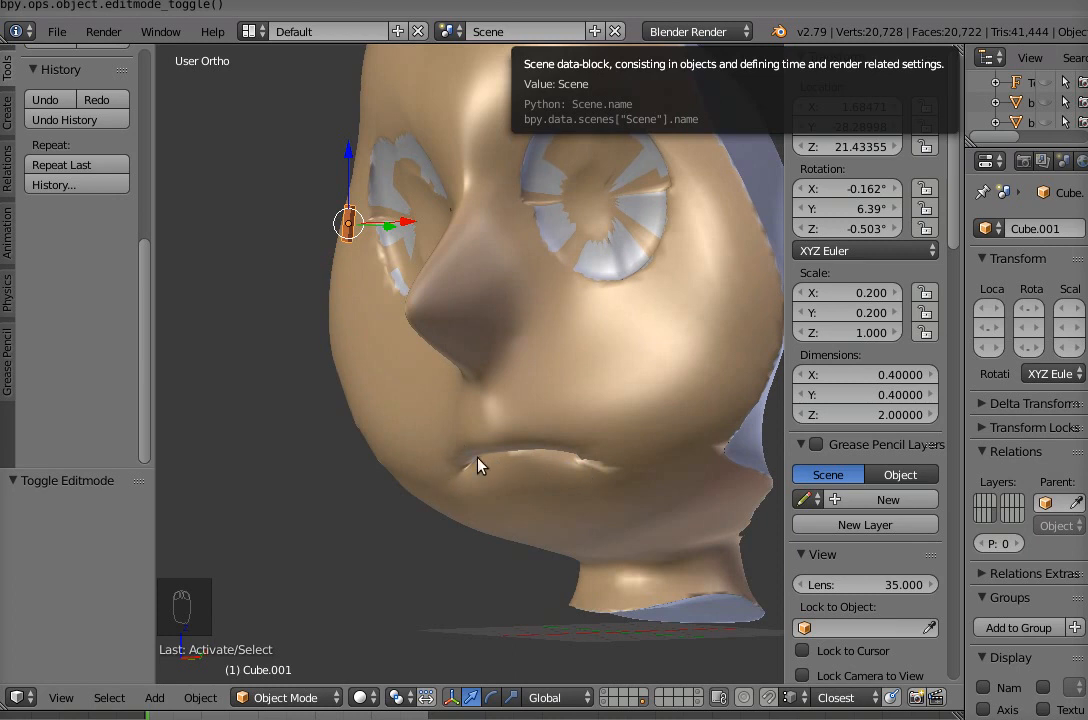
pyautogui.moveTo(529, 478)
pyautogui.mouseDown(button='middle')
pyautogui.moveTo(478, 495)
pyautogui.moveTo(539, 442)
pyautogui.moveTo(538, 530)
pyautogui.moveTo(712, 508)
pyautogui.moveTo(760, 479)
pyautogui.moveTo(563, 479)
pyautogui.moveTo(538, 490)
pyautogui.mouseUp(button='middle')
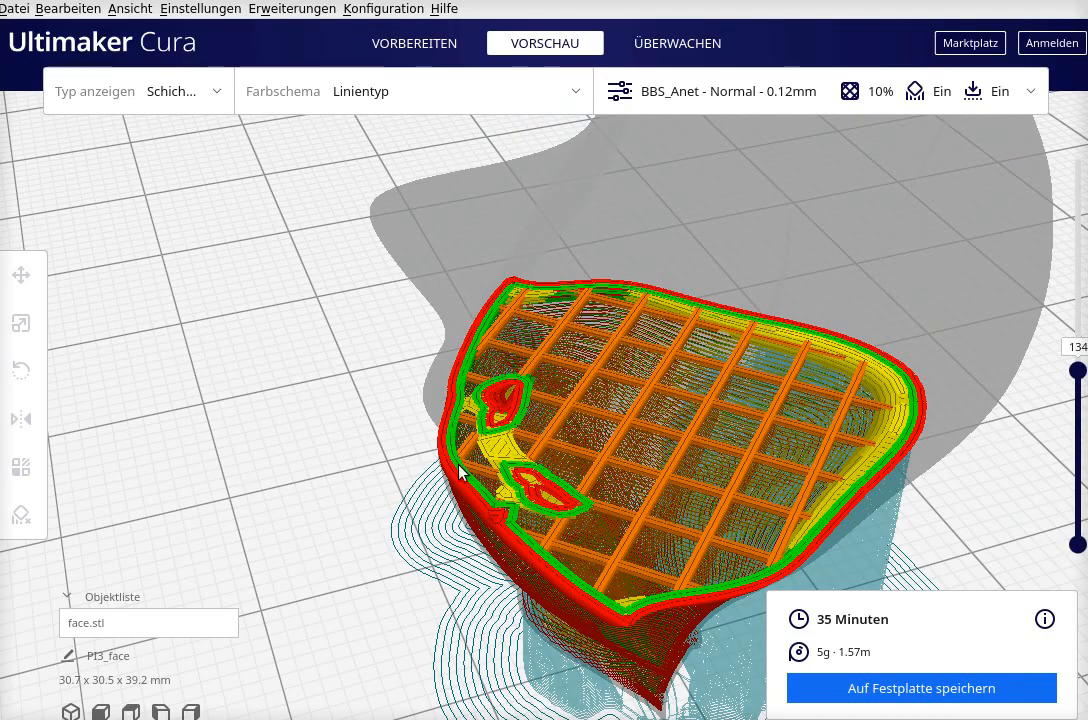
pyautogui.moveTo(1077, 370); pyautogui.dragTo(1077, 411)
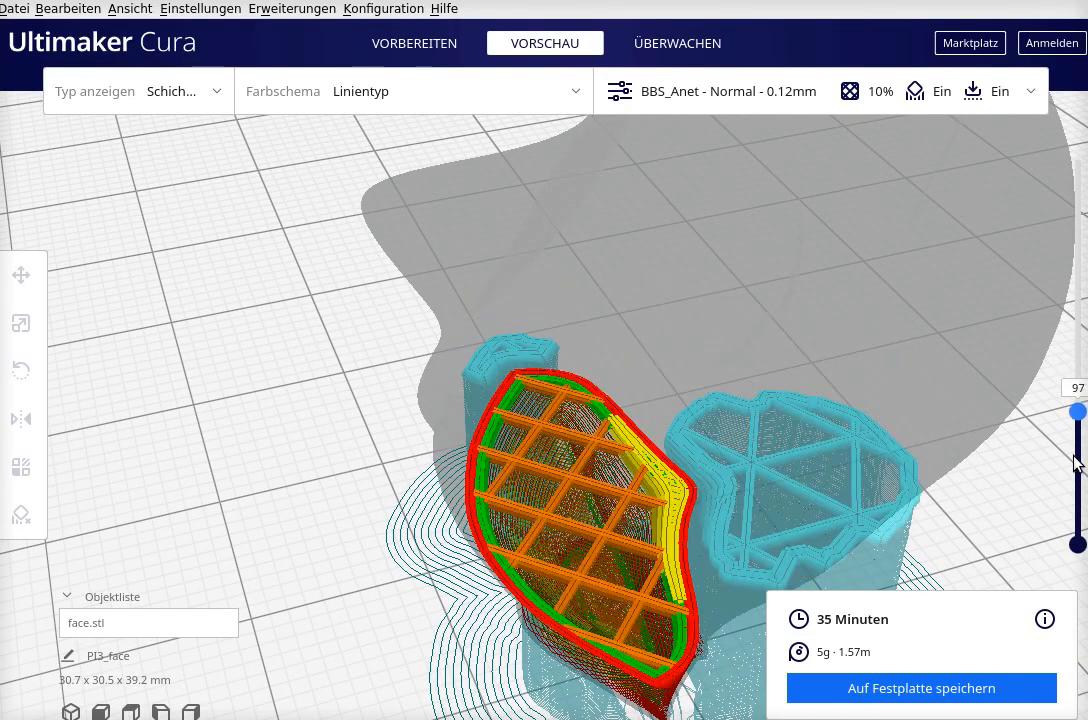
pyautogui.moveTo(1077, 462); pyautogui.dragTo(1079, 372)
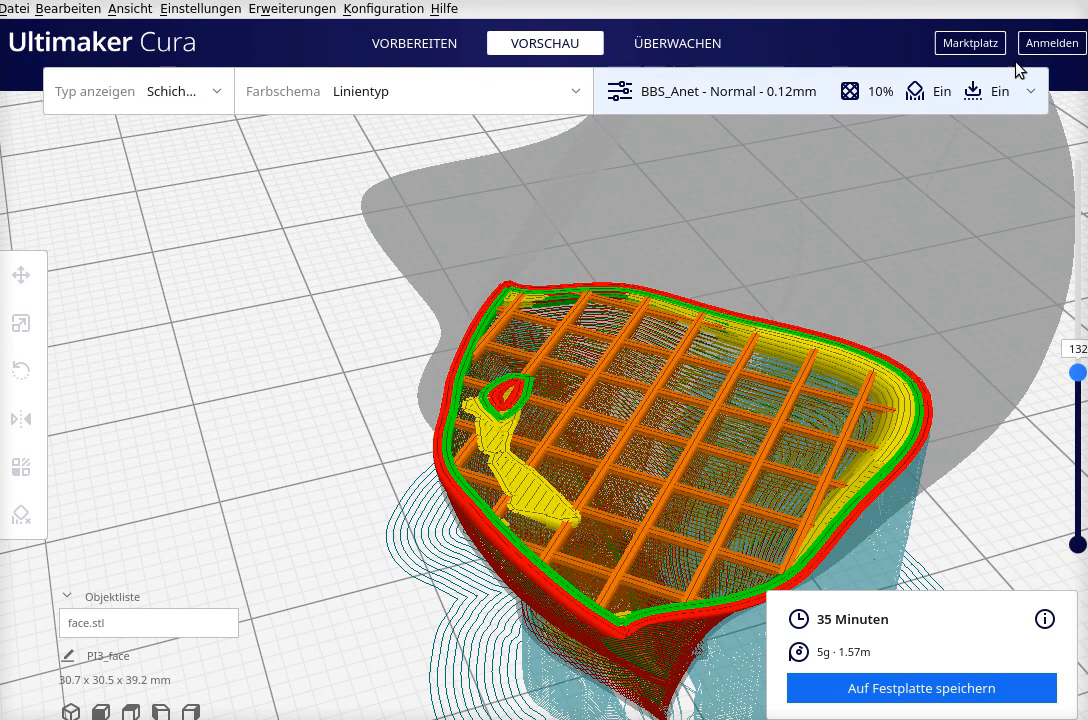
# Set the wall line count (Anzahl der Wandlinien) to 2 and preview the resliced face model
pyautogui.click(1030, 93)
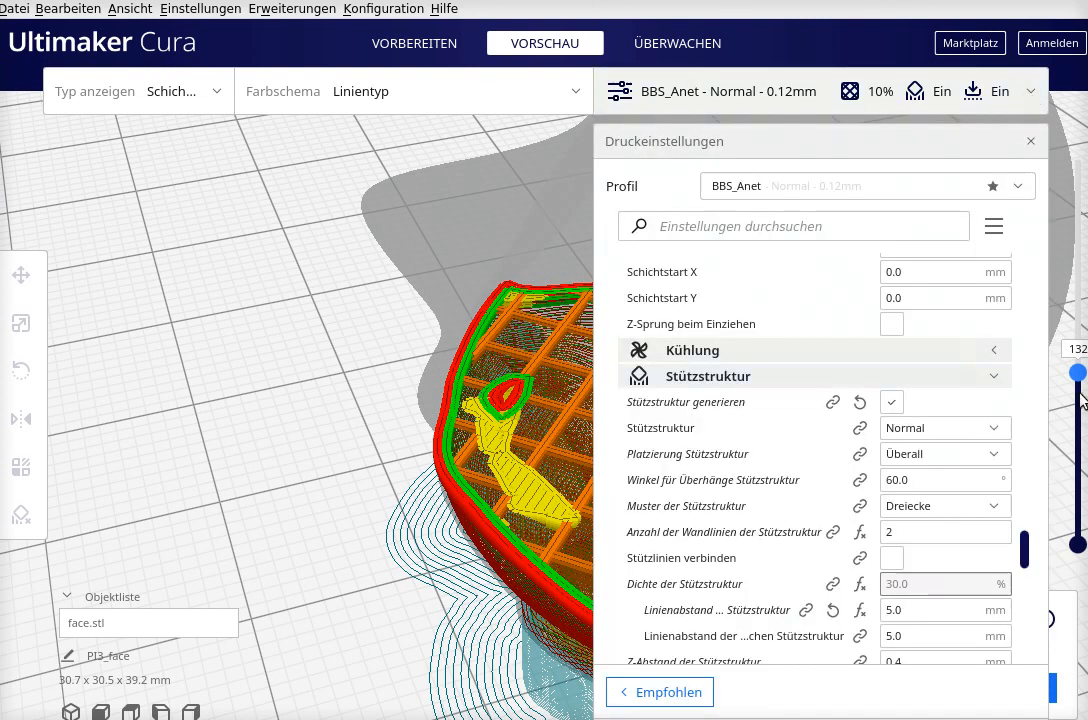
pyautogui.moveTo(1024, 548); pyautogui.dragTo(964, 175)
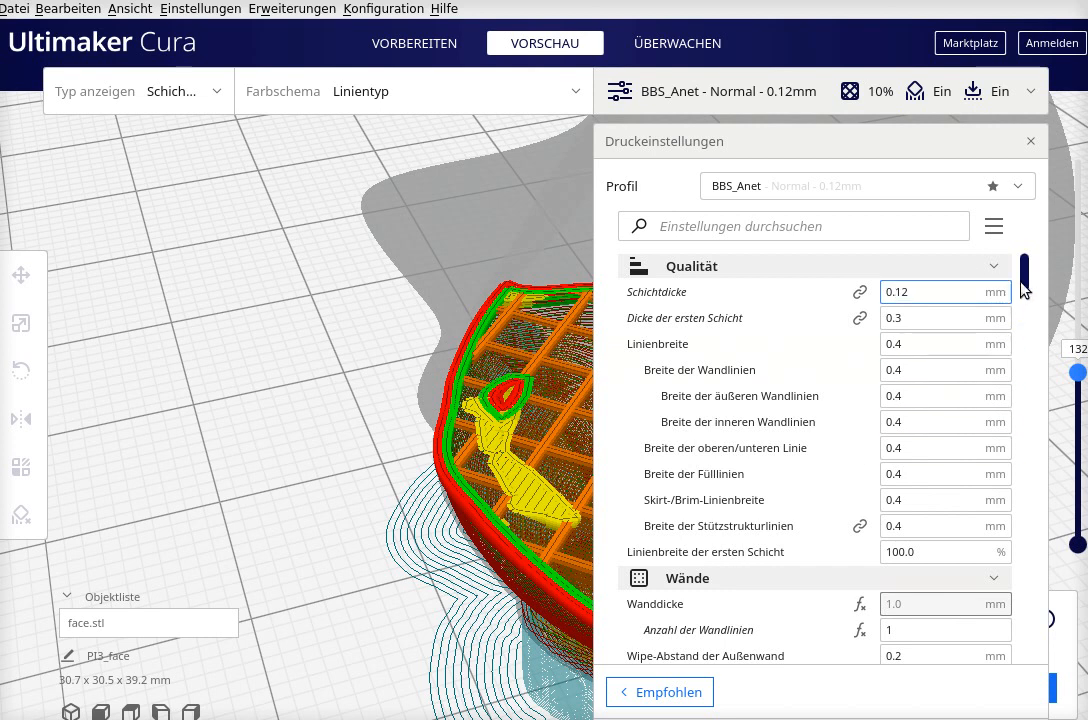
pyautogui.moveTo(1026, 285)
pyautogui.mouseDown()
pyautogui.moveTo(1026, 315)
pyautogui.moveTo(1029, 295)
pyautogui.mouseUp()
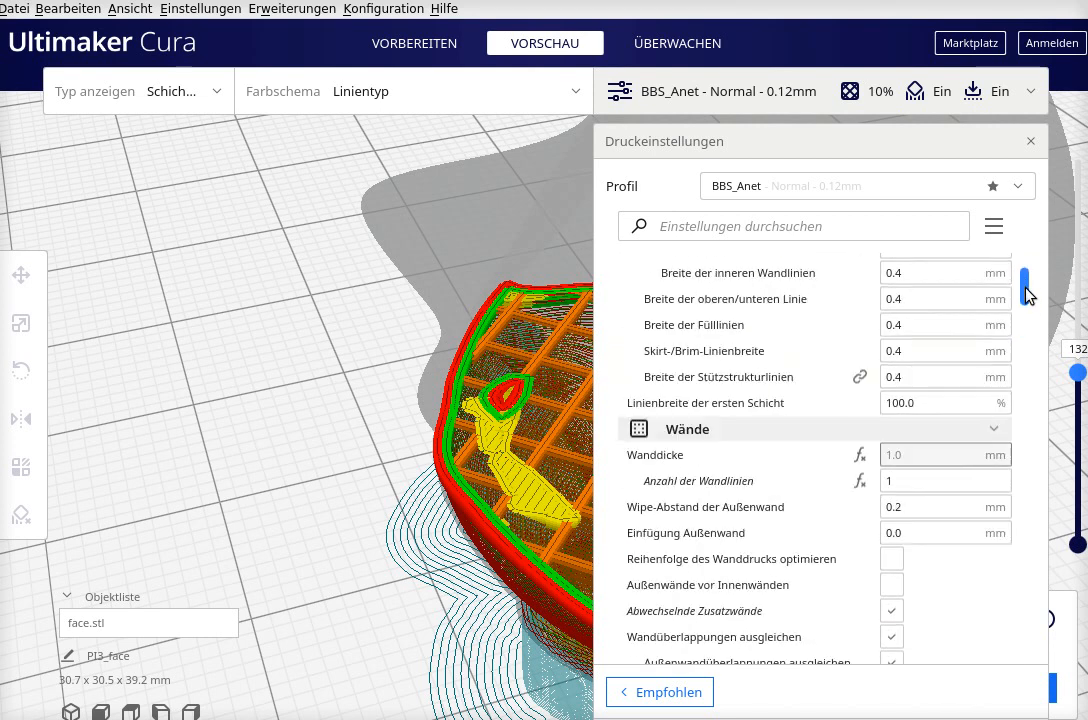
pyautogui.doubleClick(899, 480)
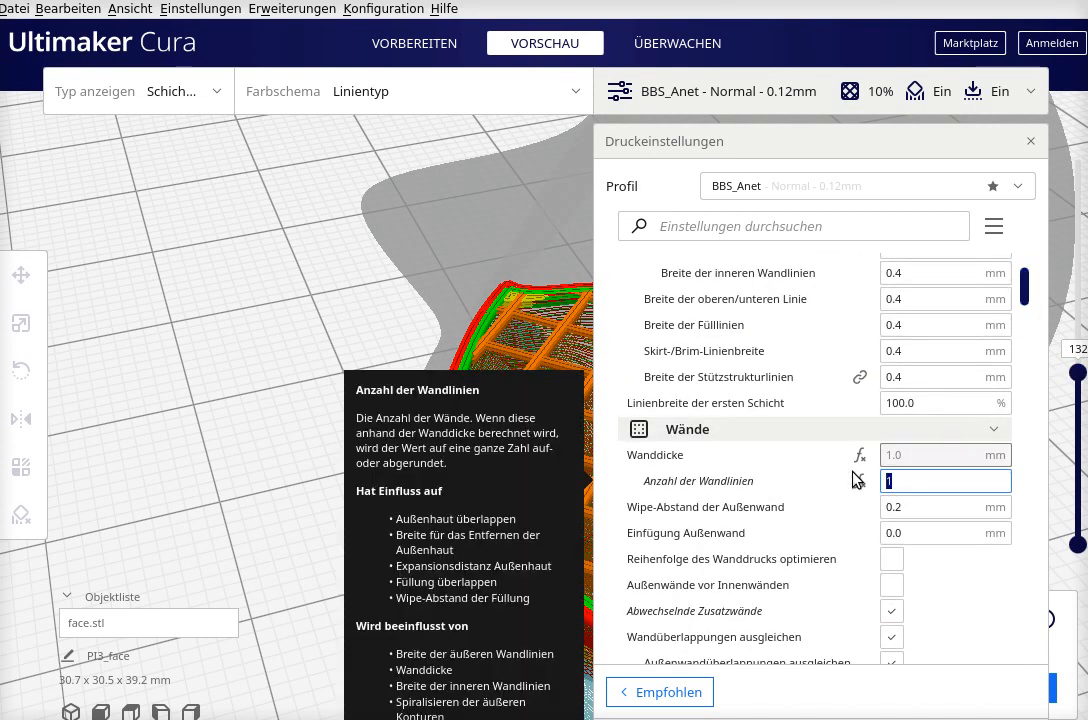
pyautogui.write('2')
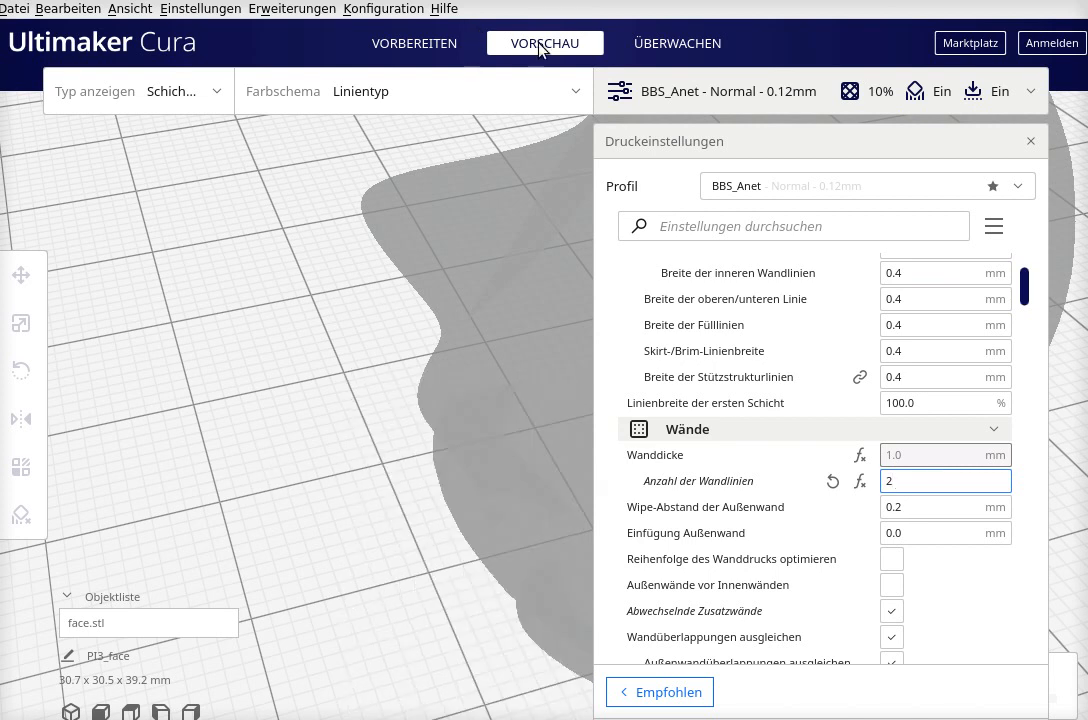
pyautogui.click(933, 505)
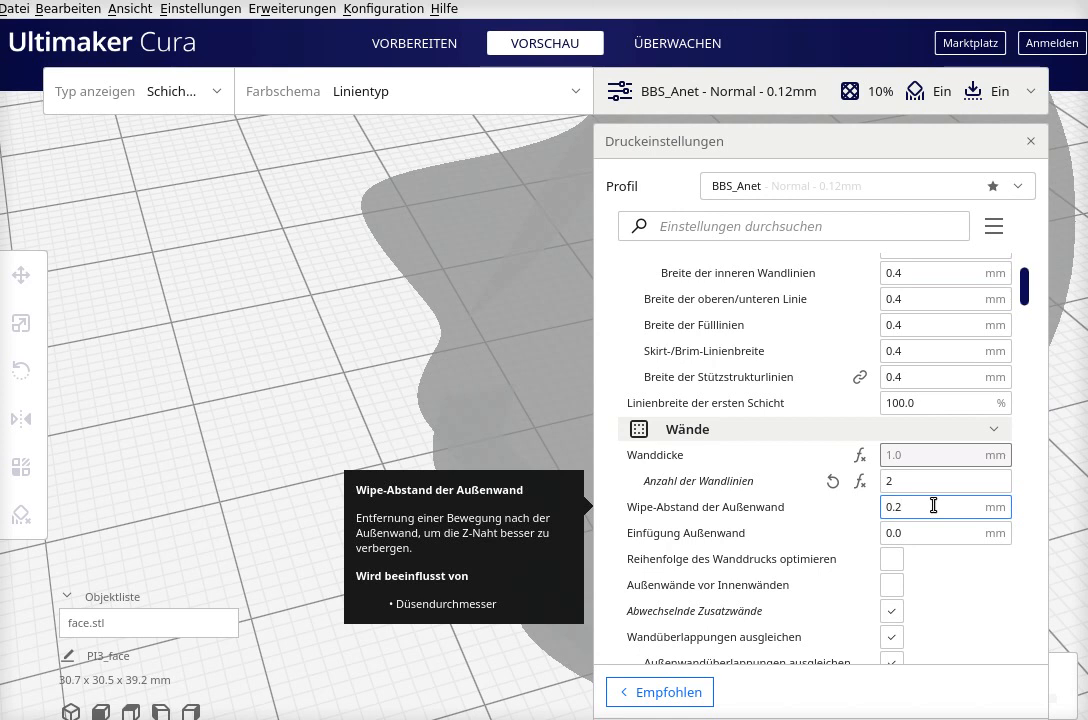
pyautogui.click(1032, 94)
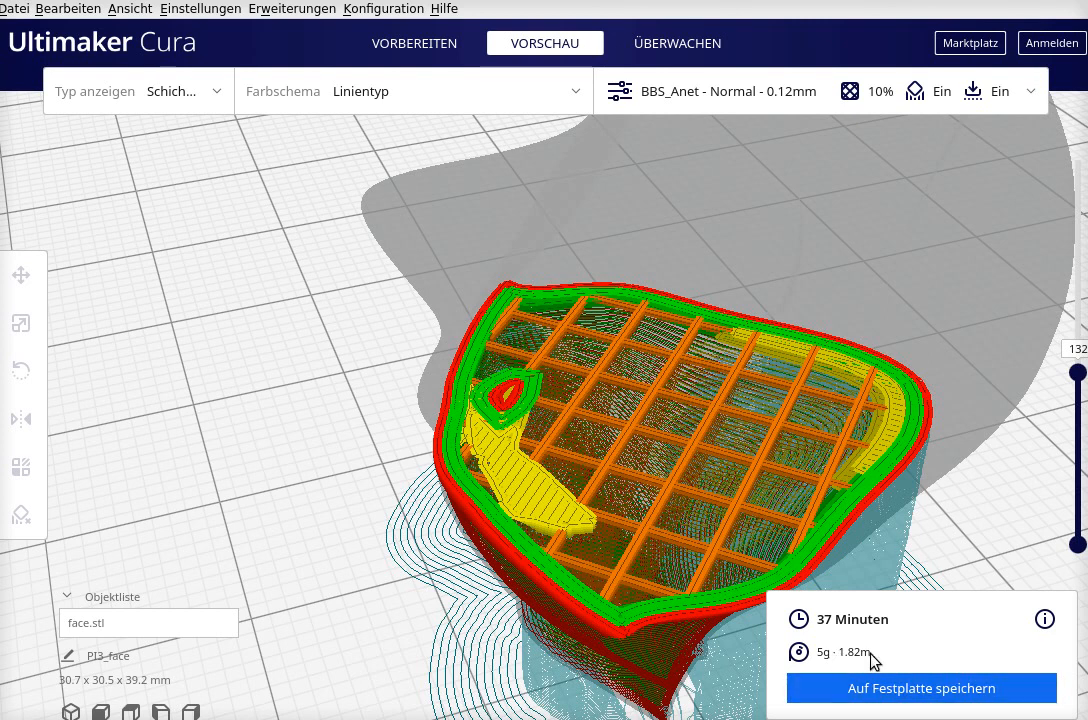
# Return the wall line count (Anzahl der Wandlinien) to 1 and view the resliced layers with the print settings closed
pyautogui.click(1032, 93)
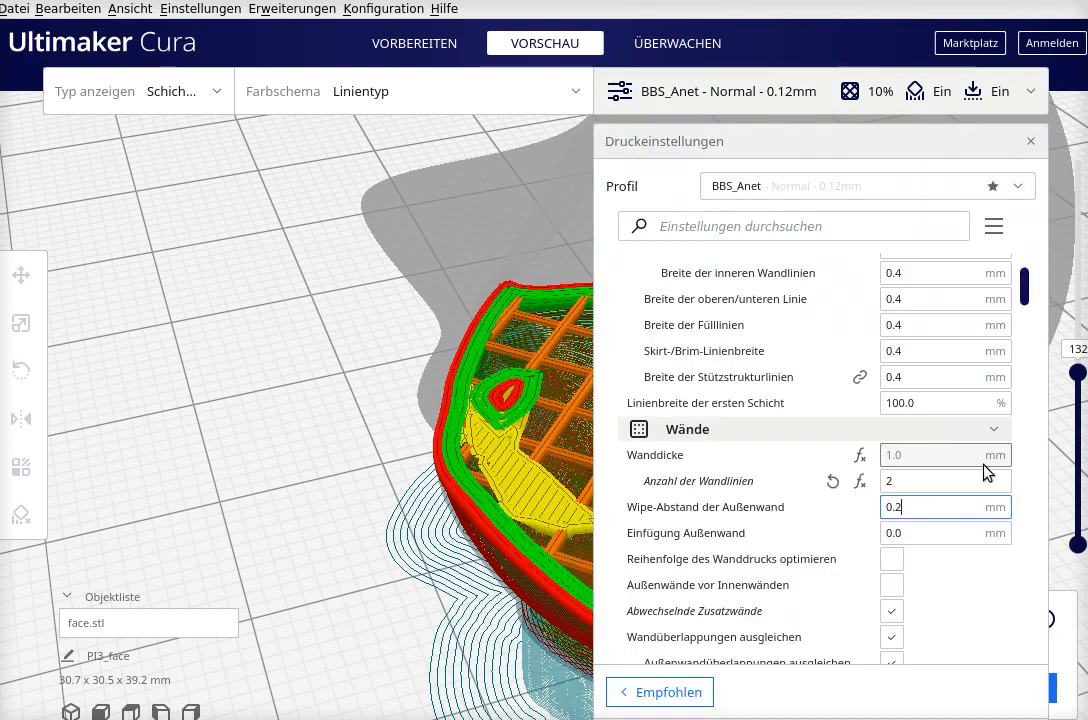
pyautogui.click(918, 480)
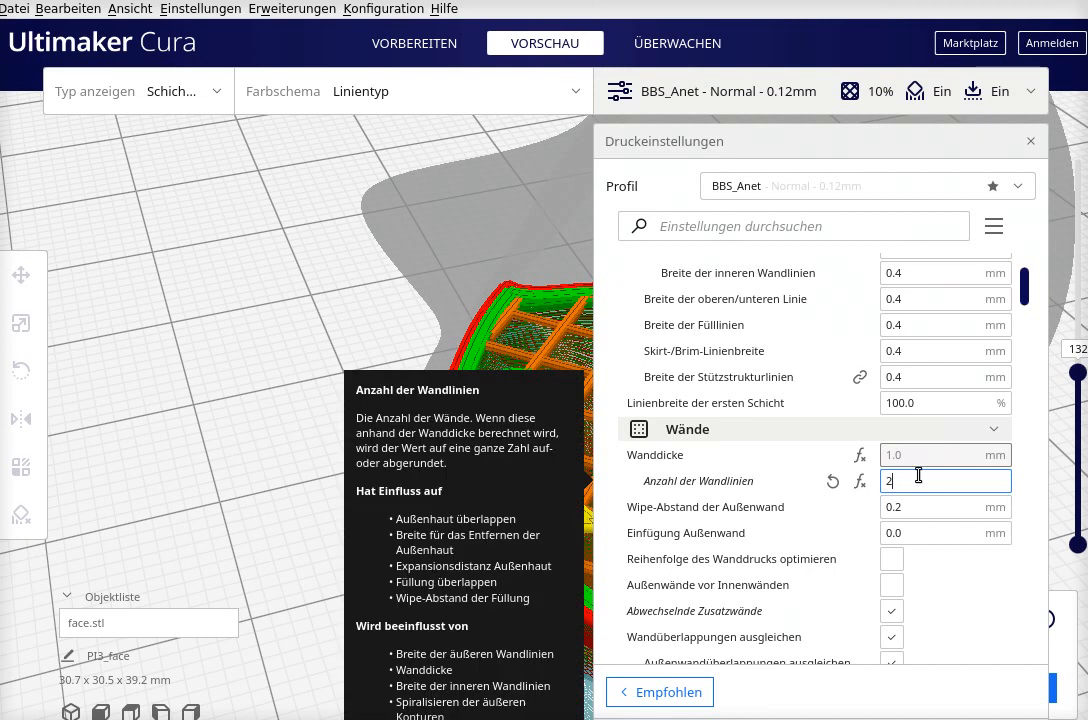
pyautogui.press('BackSpace')
pyautogui.write('1')
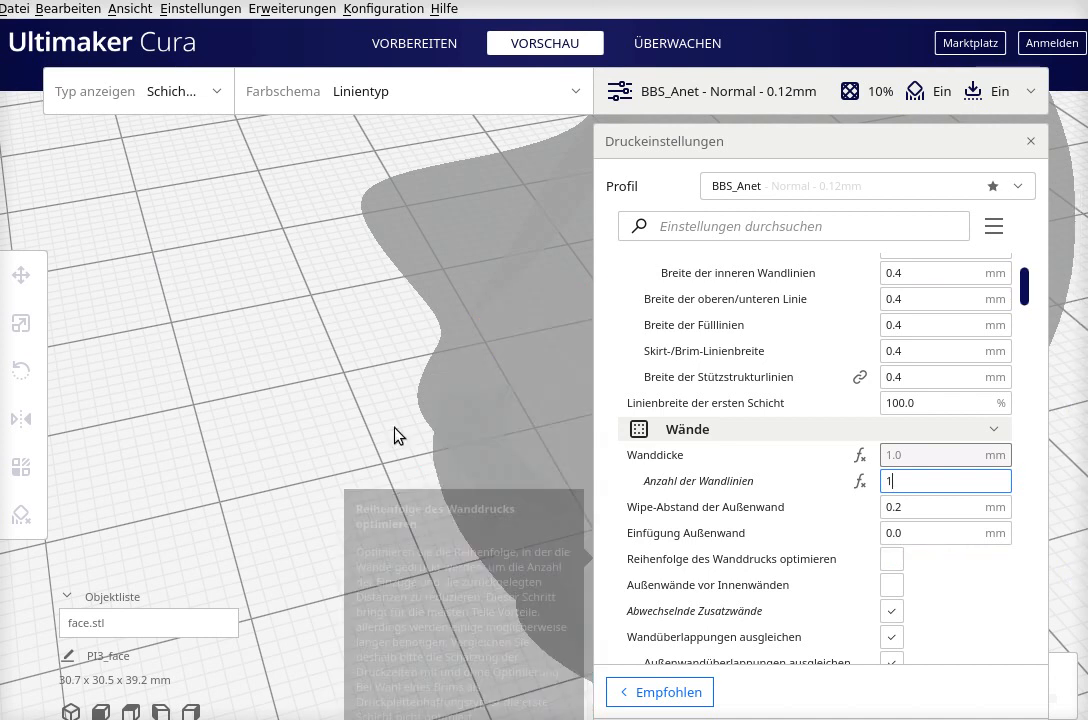
pyautogui.click(305, 436)
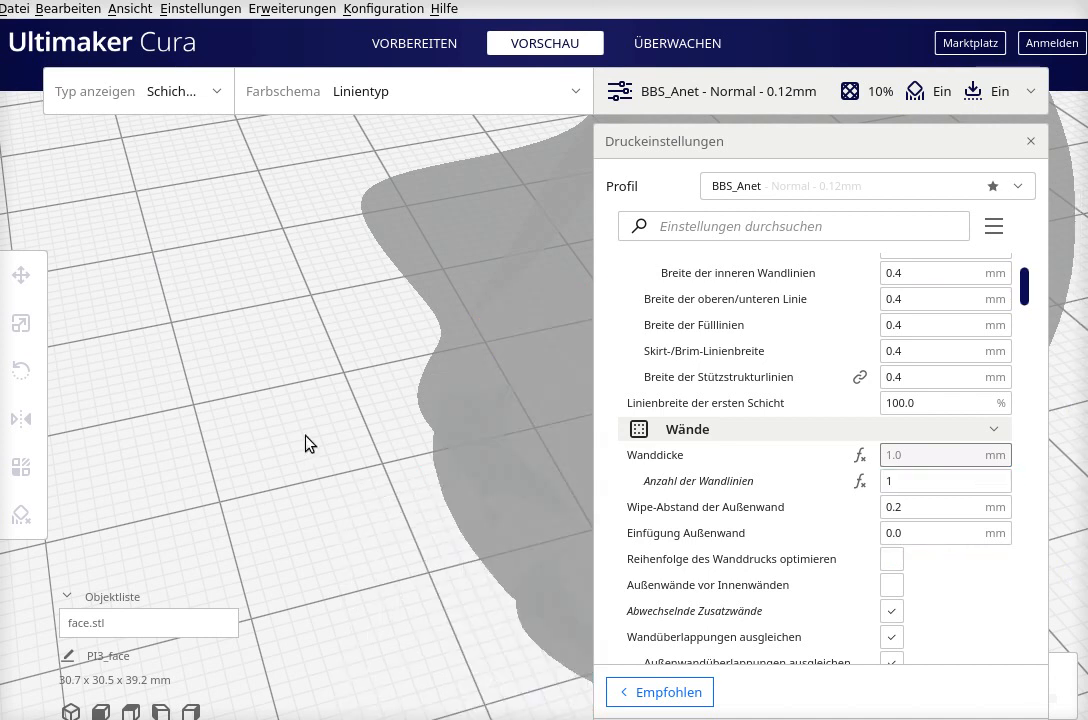
pyautogui.click(1031, 95)
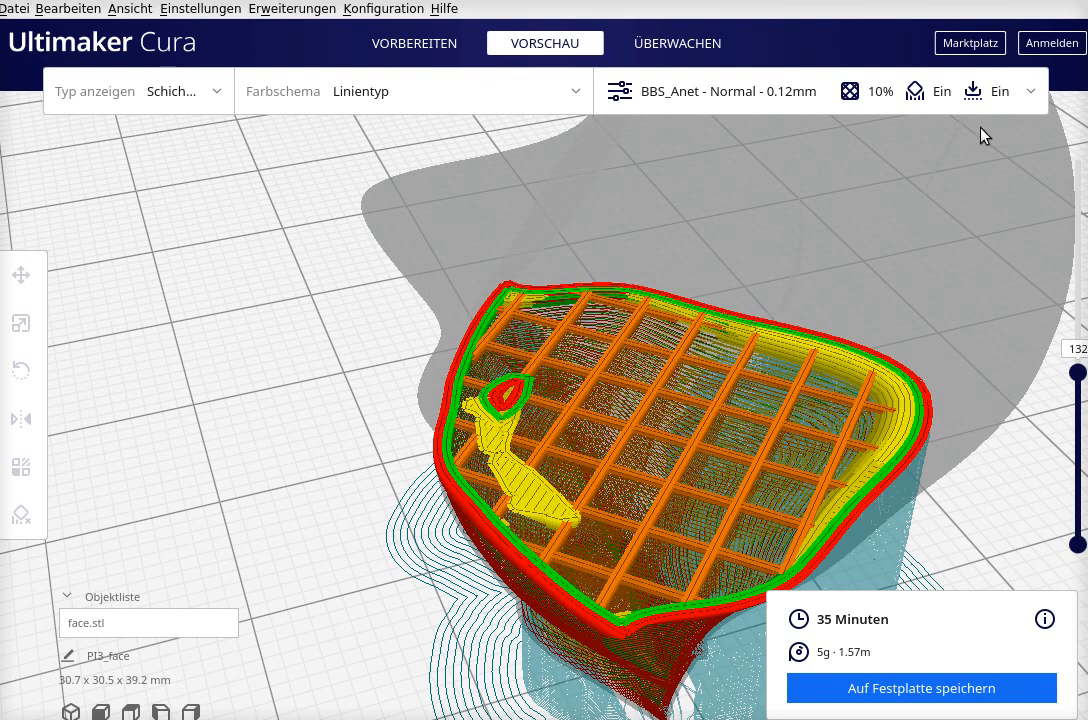
# Reopen the print settings and set Anzahl der Wandlinien under Wände to 2
pyautogui.click(1030, 91)
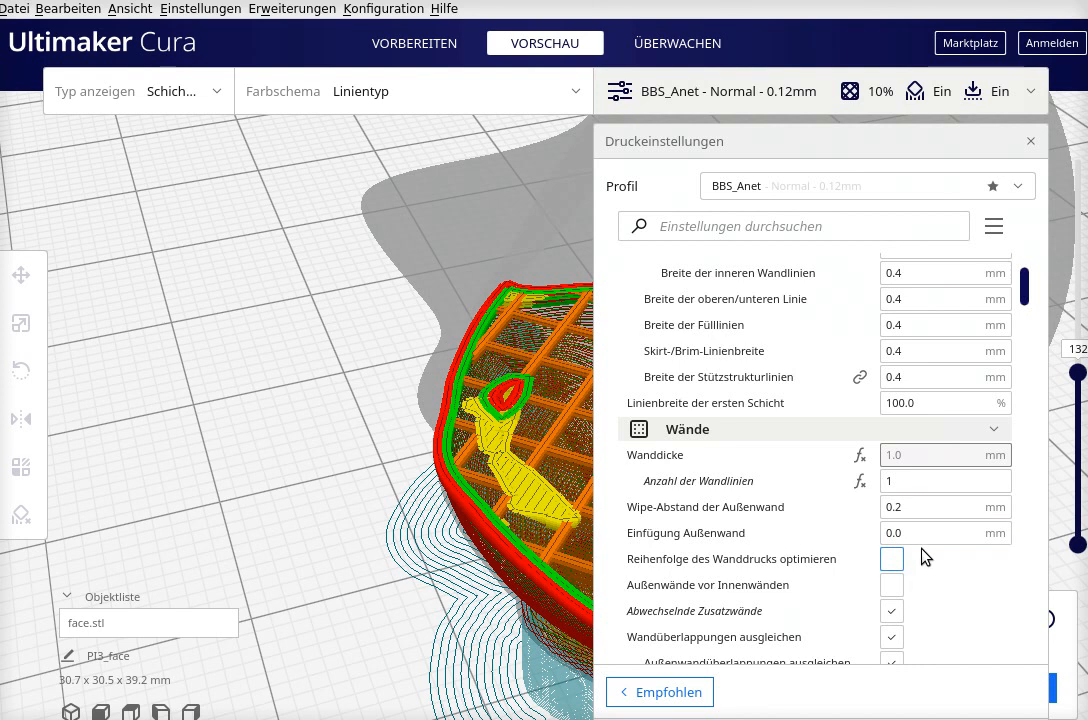
pyautogui.moveTo(653, 620)
pyautogui.click(890, 481)
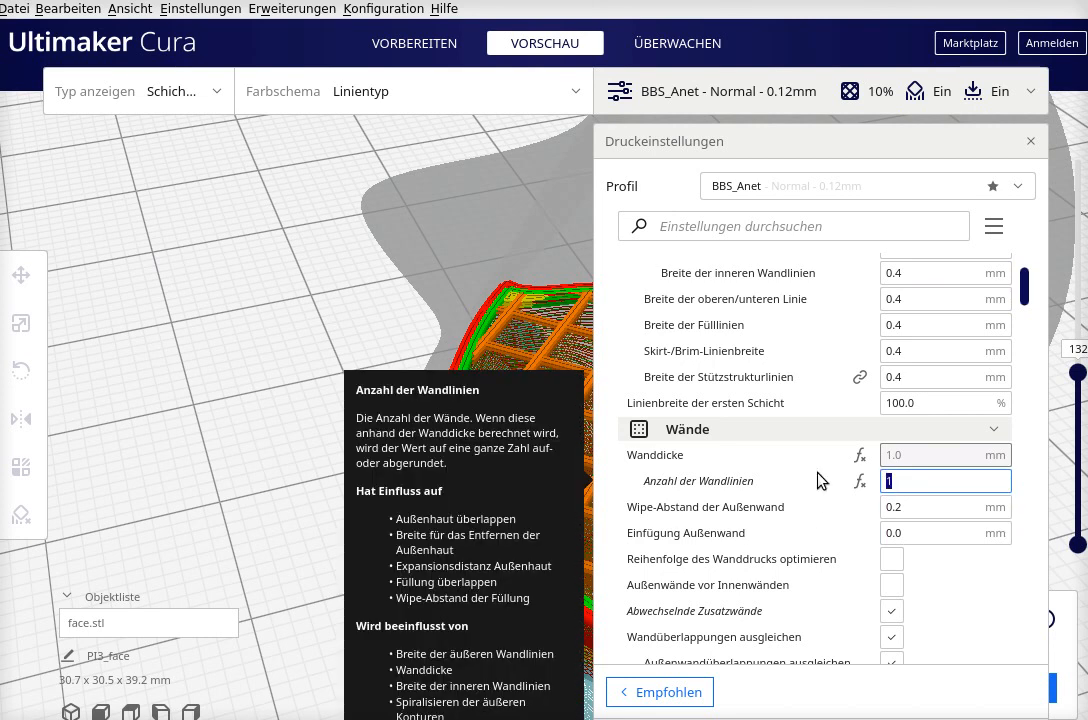
pyautogui.write('2')
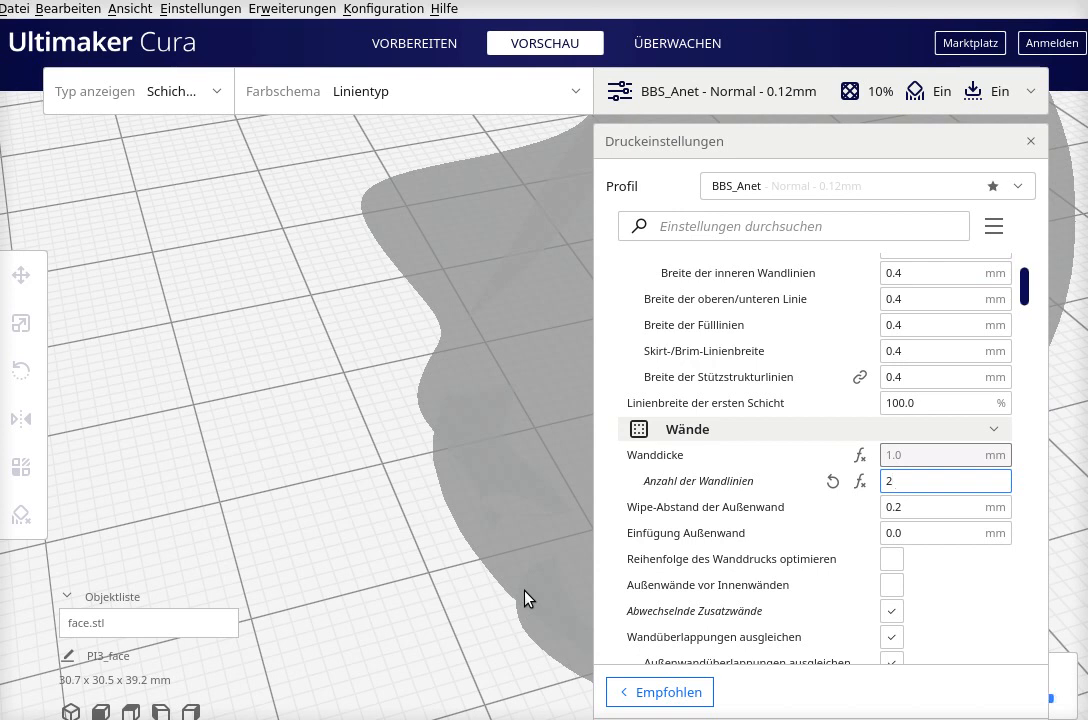
pyautogui.click(349, 572)
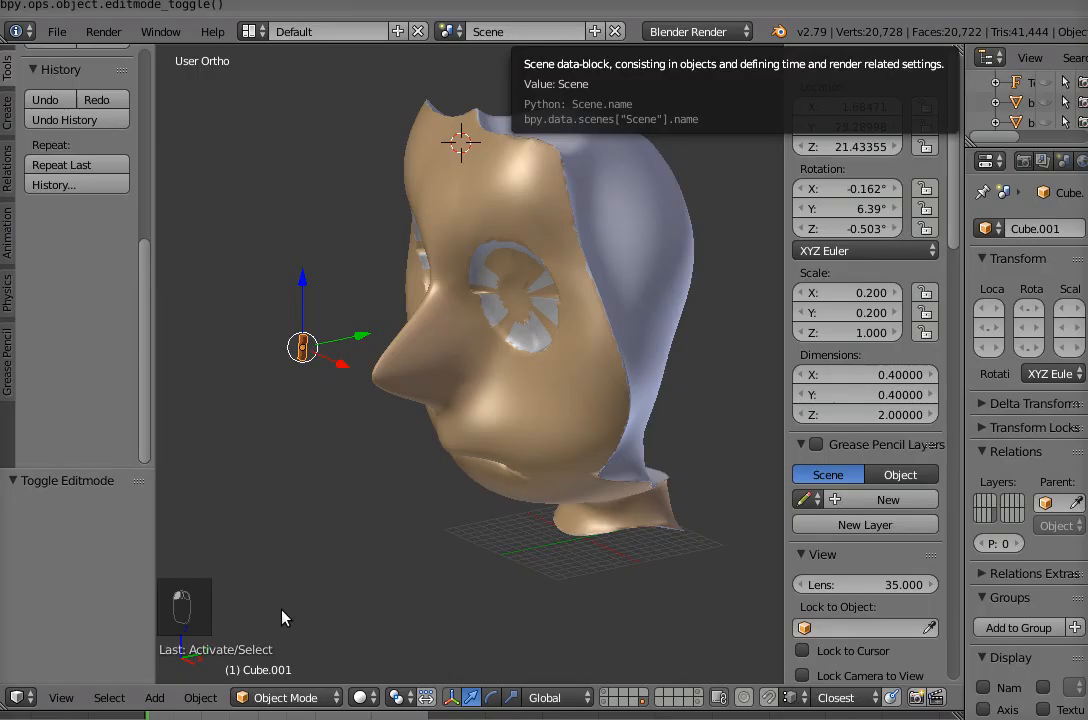
# Switch to Blender, select the head object and try moving it
pyautogui.rightClick(464, 432)
pyautogui.press('g')
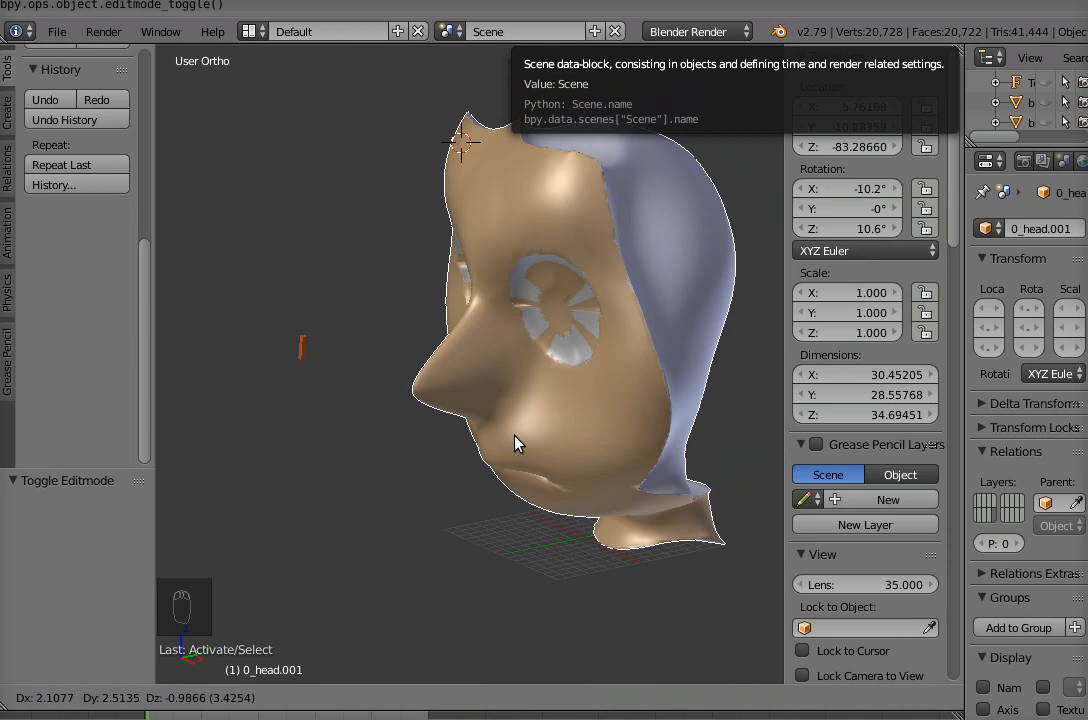
pyautogui.click(491, 443)
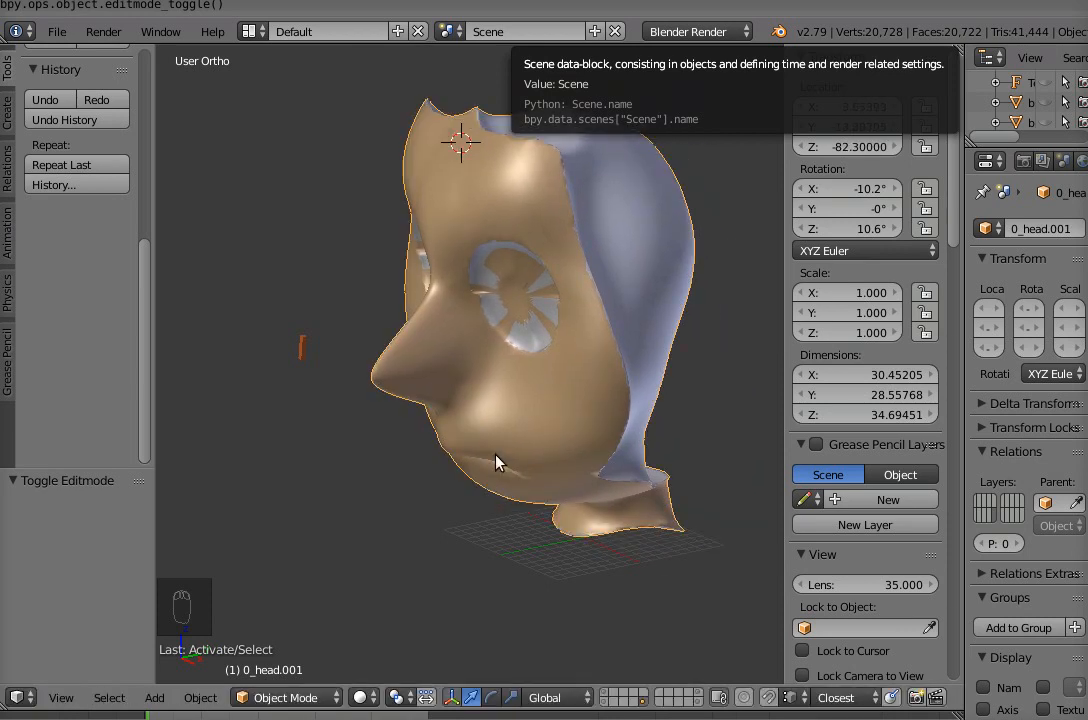
# Examine the head's mouth and overall profile from the side
pyautogui.moveTo(515, 613); pyautogui.dragTo(474, 589, button='middle')
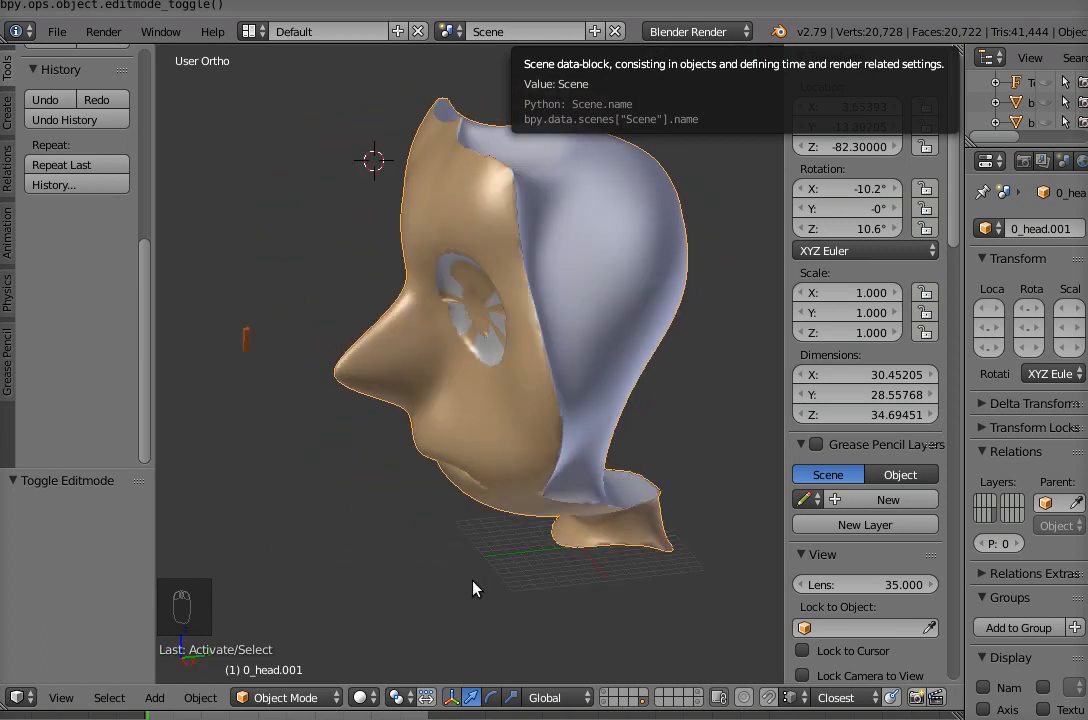
pyautogui.scroll(5, 474, 589)
pyautogui.scroll(-2, 474, 589)
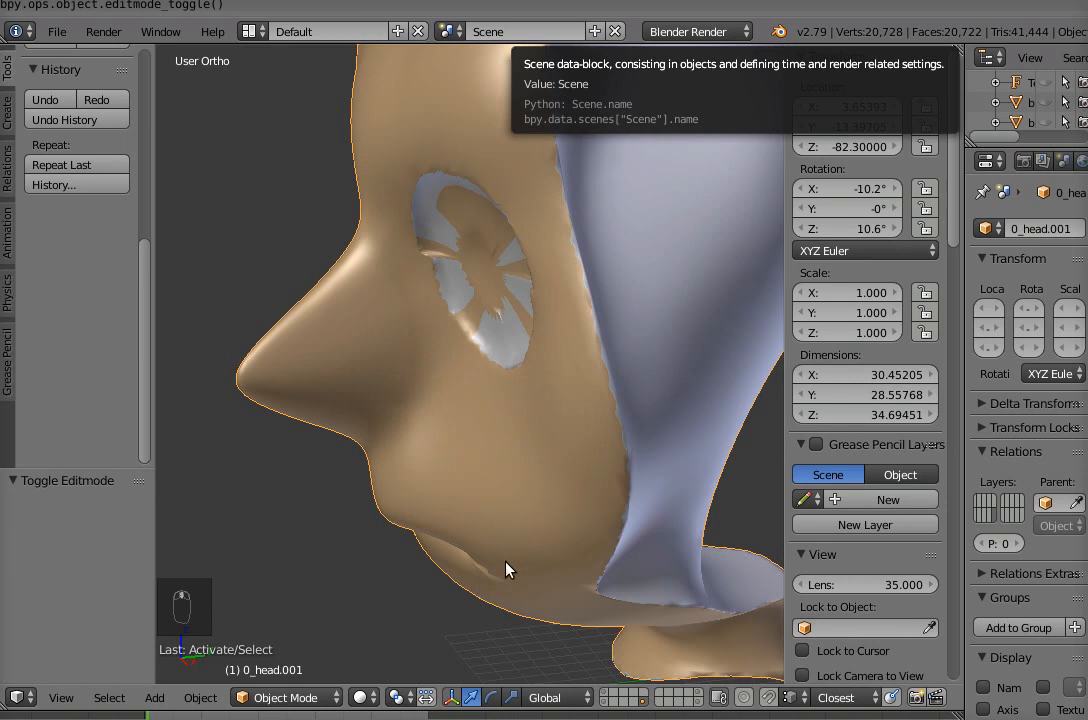
pyautogui.scroll(-3, 505, 568)
pyautogui.moveTo(525, 573); pyautogui.dragTo(506, 584, button='middle')
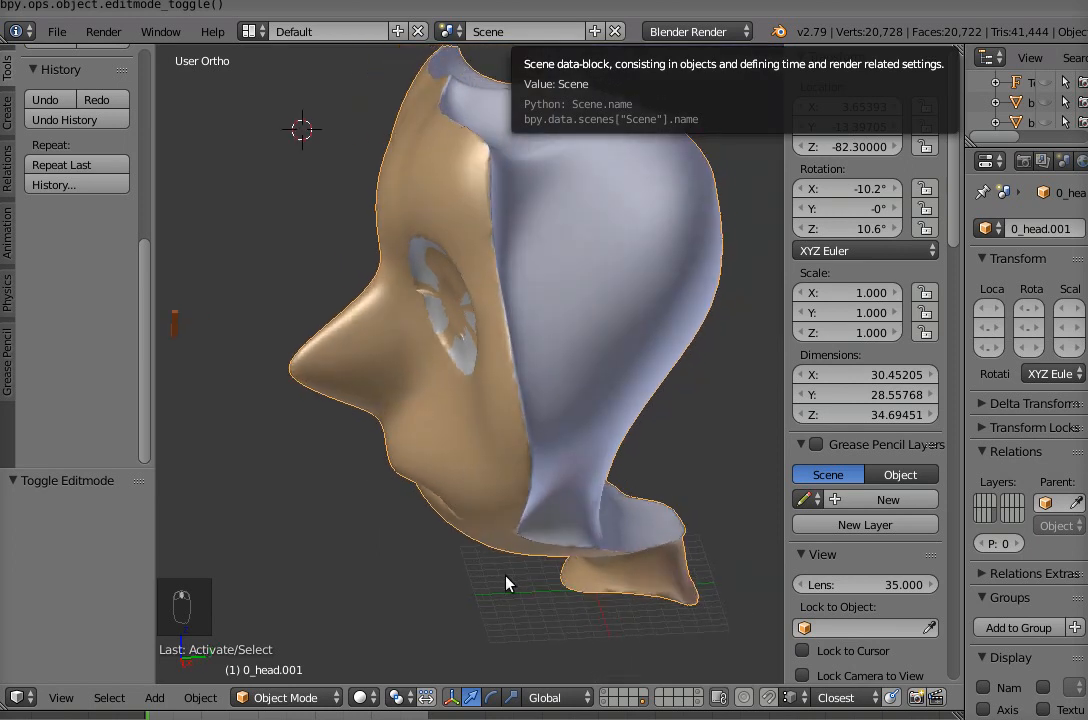